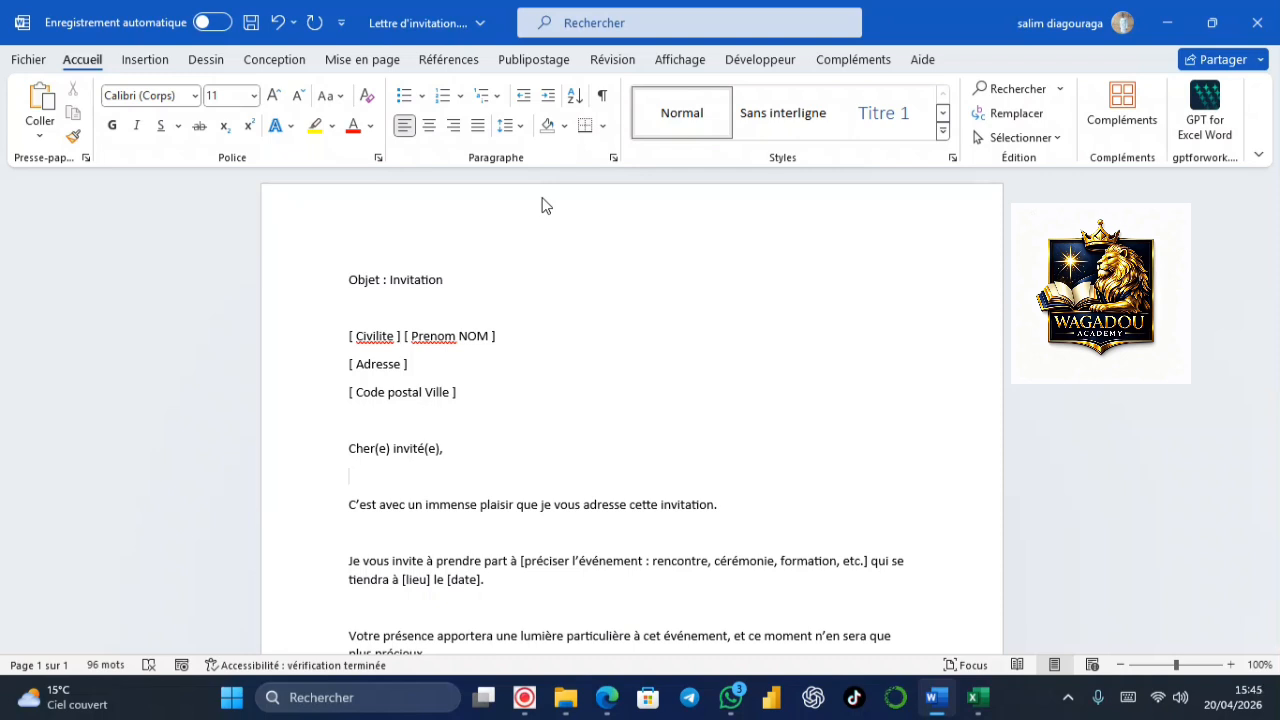
# Switch to the datasets.xlsx workbook in Excel and review the guest table's columns and its last records.
pyautogui.click(525, 60)
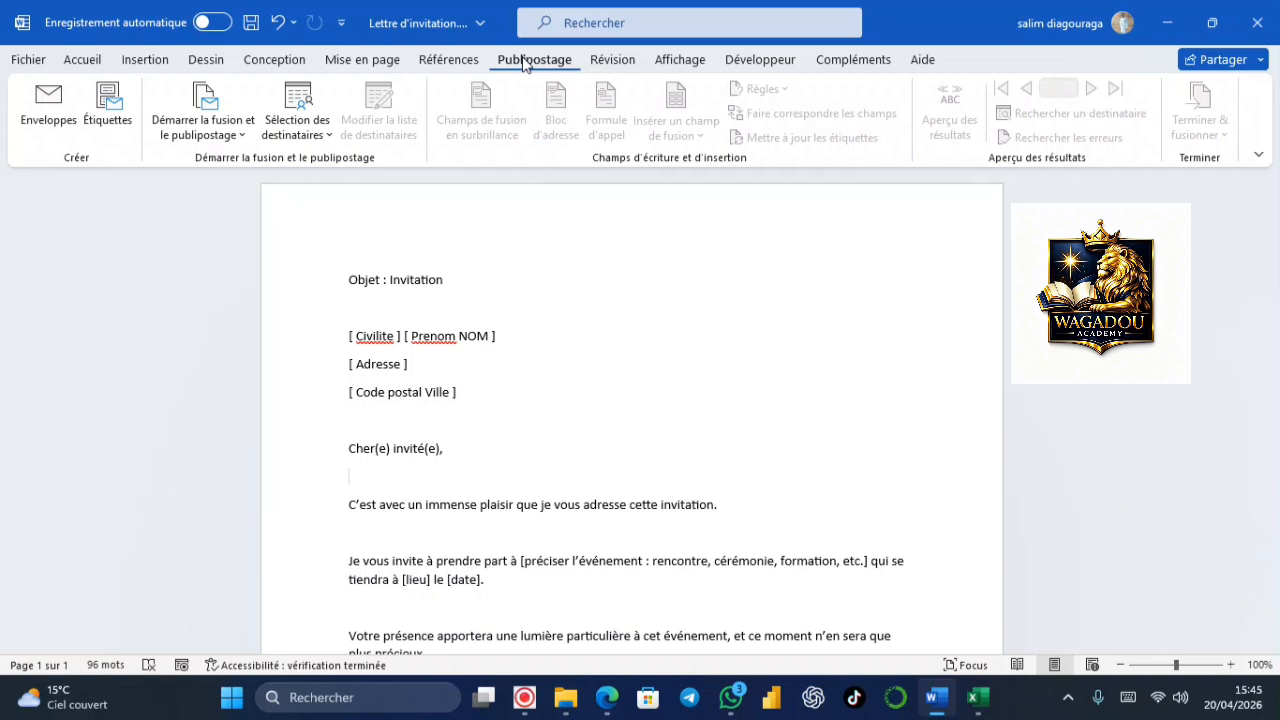
pyautogui.moveTo(977, 697)
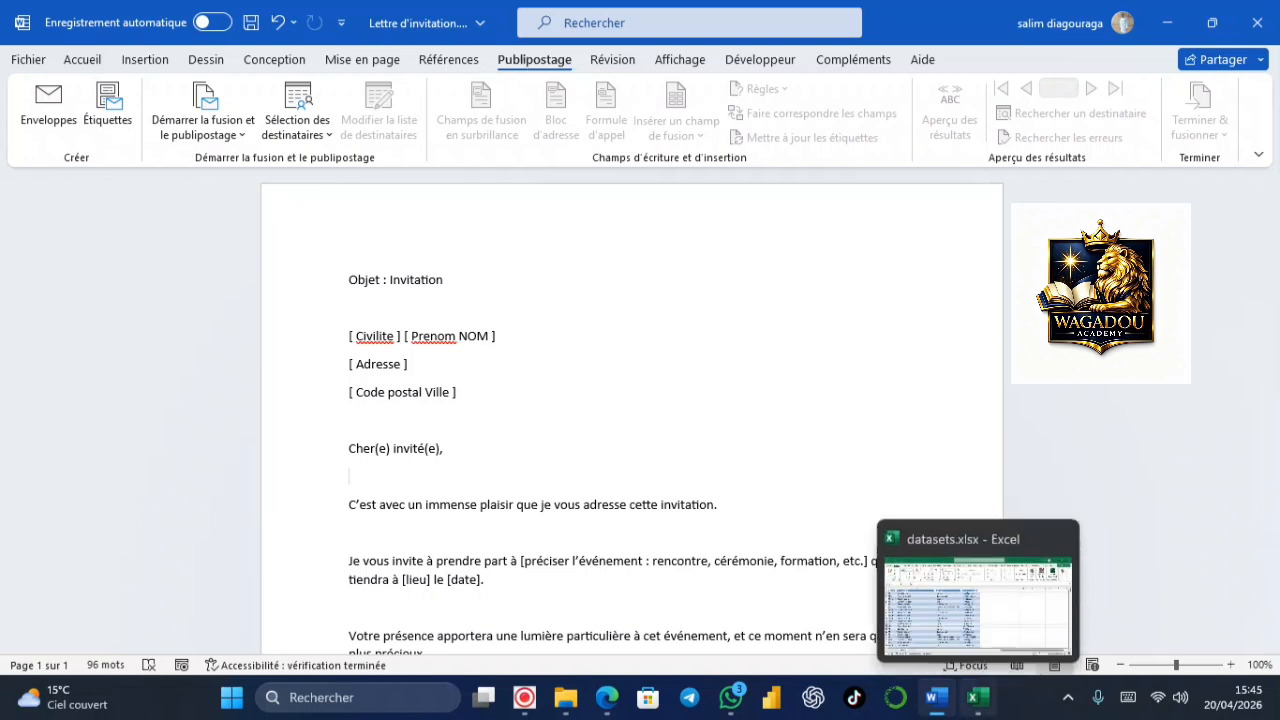
pyautogui.click(975, 572)
pyautogui.click(166, 446)
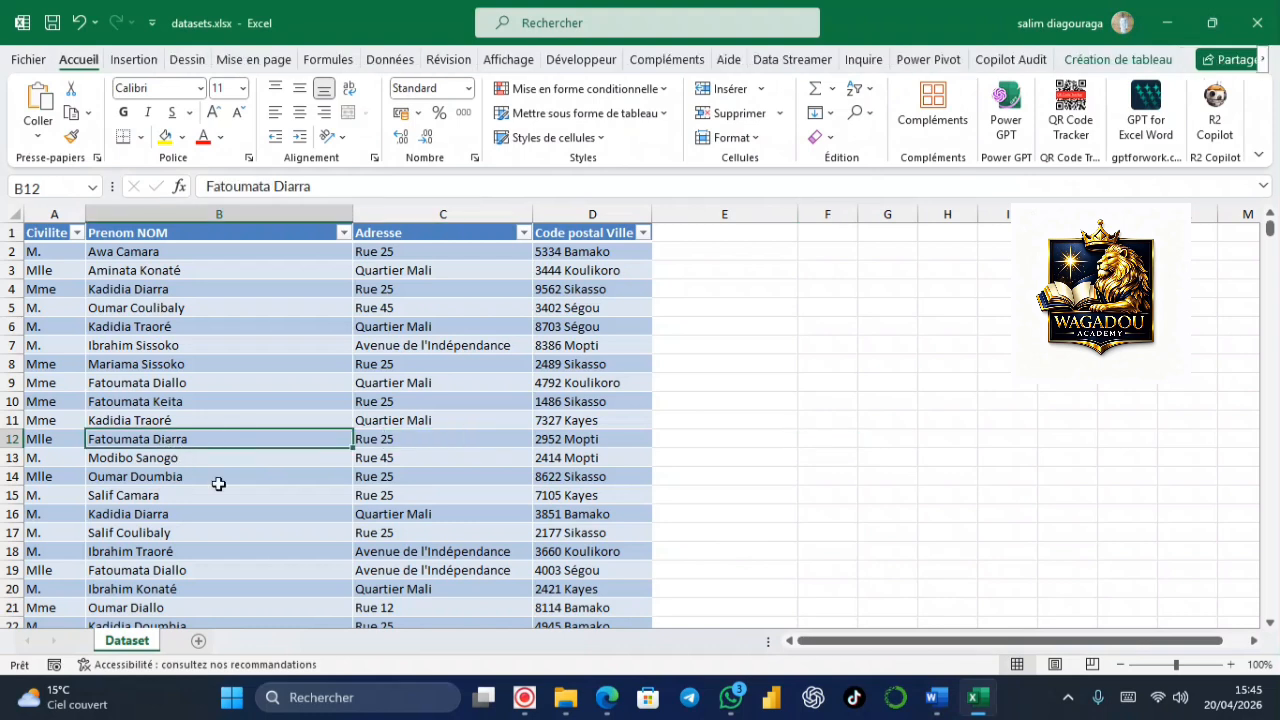
pyautogui.press('Right')
pyautogui.press('Down')
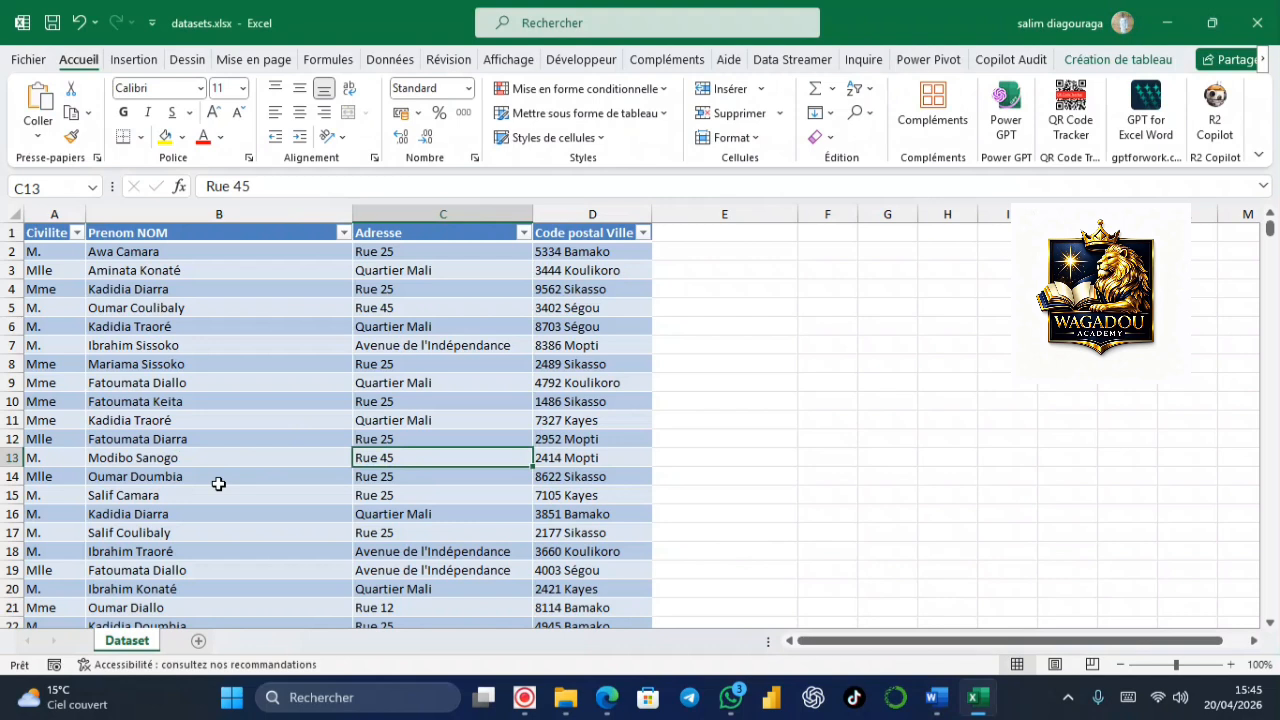
pyautogui.click(176, 420)
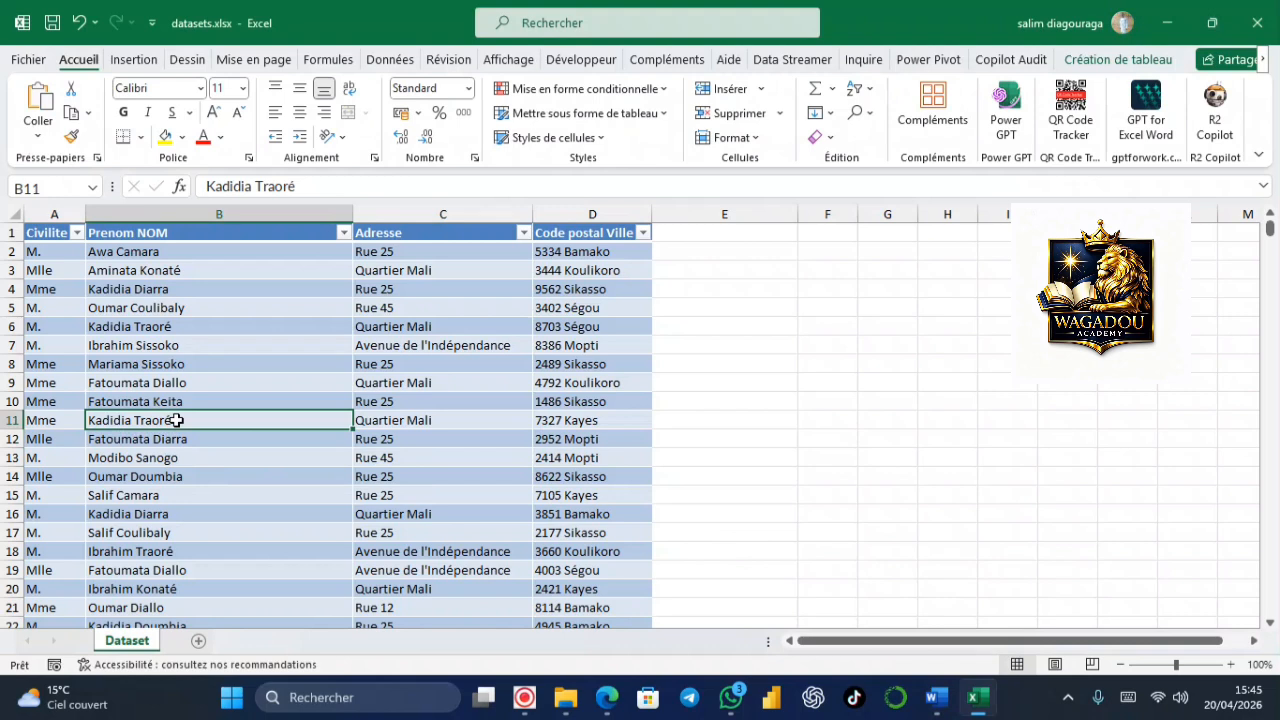
pyautogui.hotkey('ctrl', 'Down')
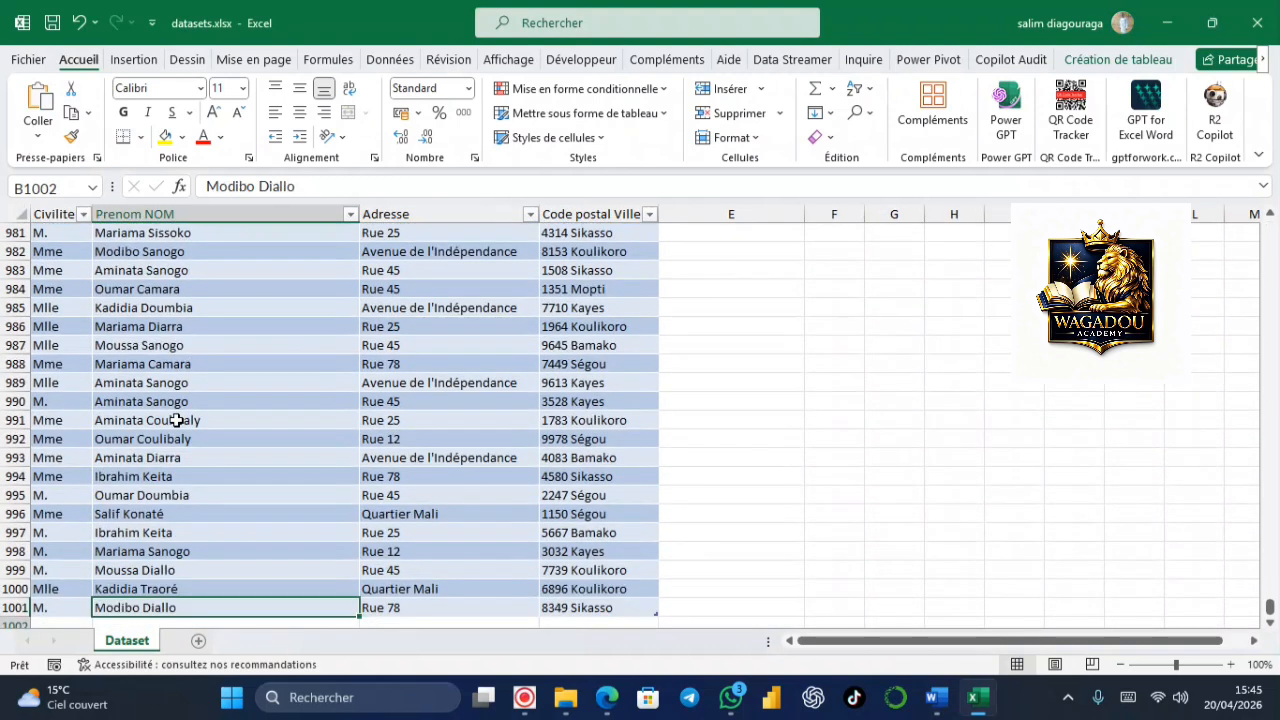
pyautogui.press('Down')
pyautogui.press('Up')
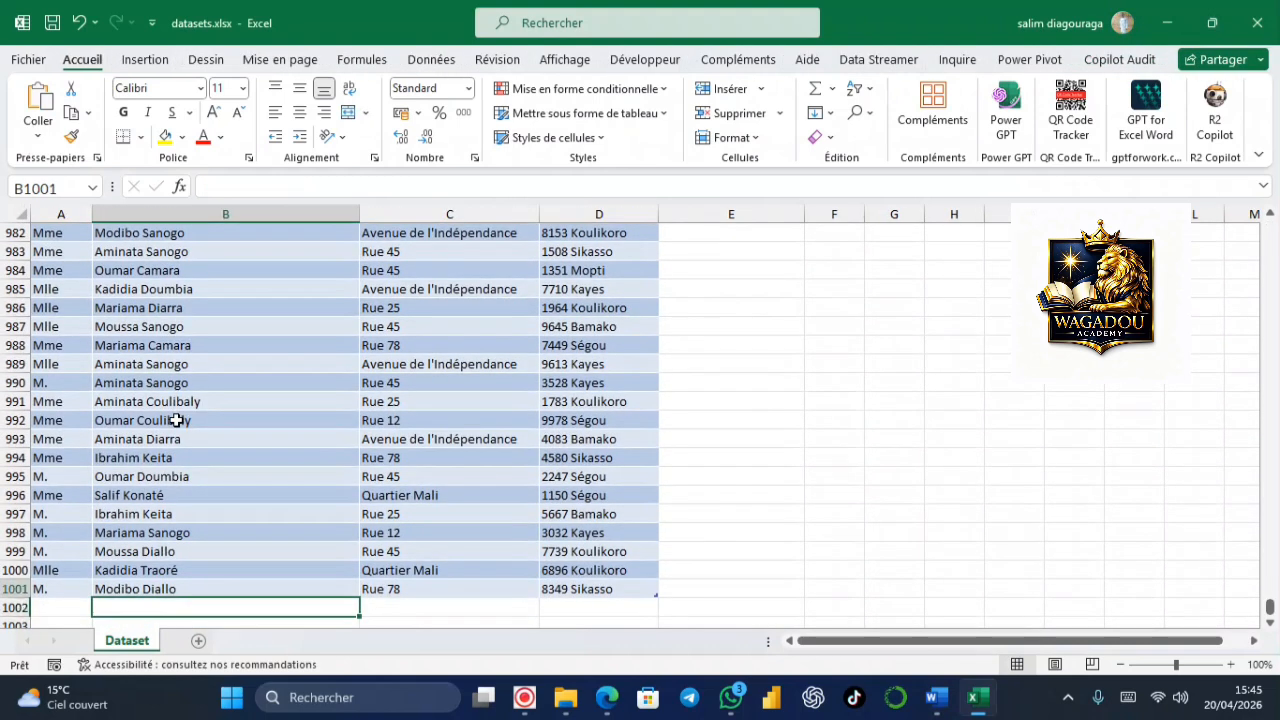
pyautogui.press('Up')
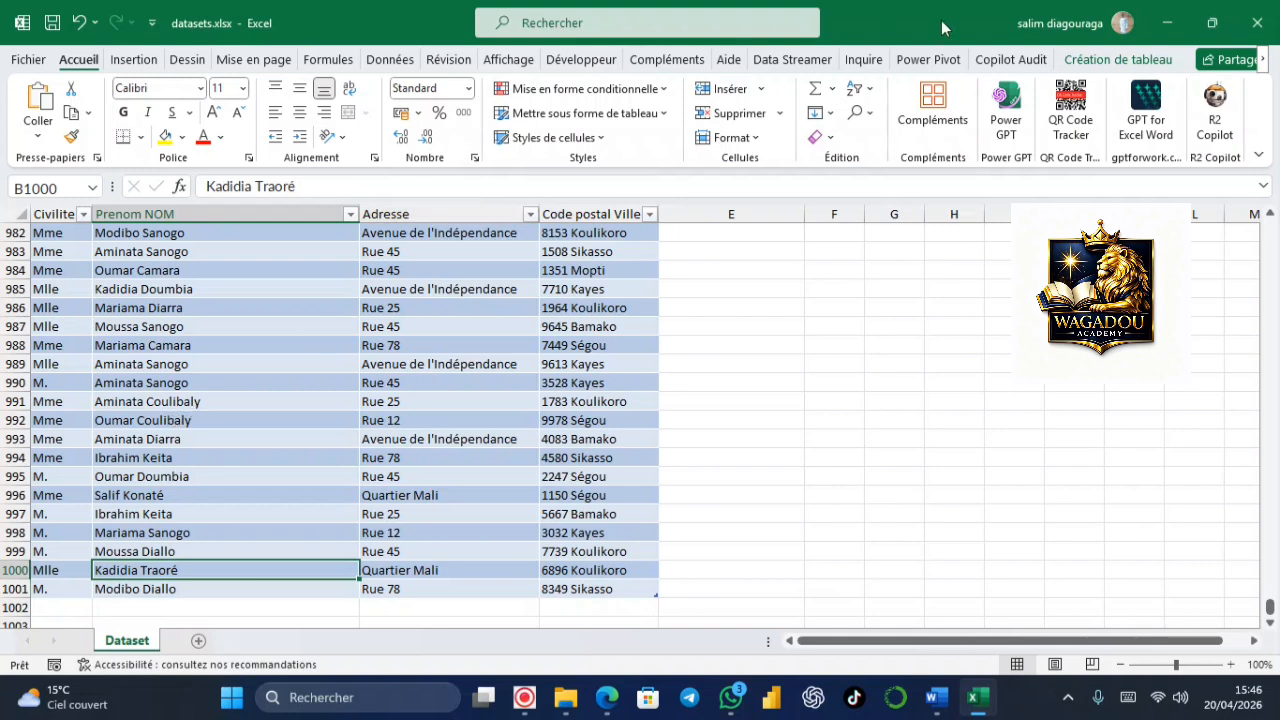
# Return to the invitation letter in Word and read it through to the signature block.
pyautogui.click(1165, 19)
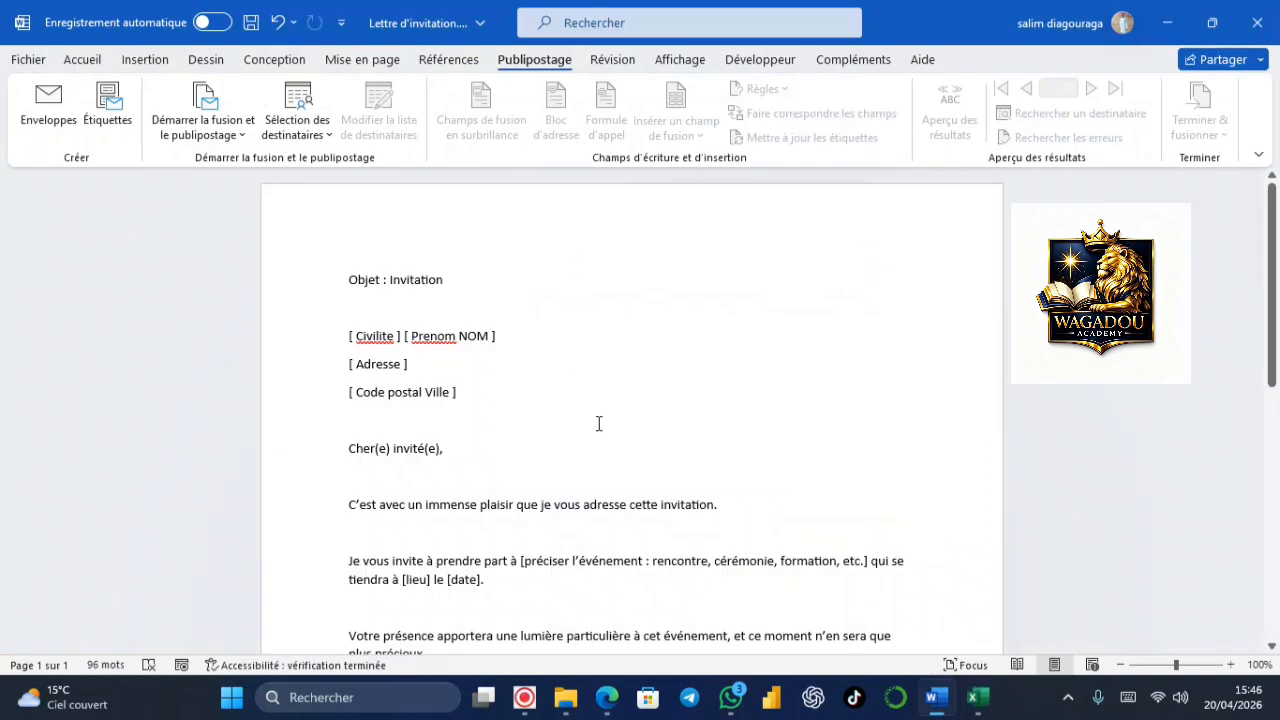
pyautogui.scroll(-9, 614, 438)
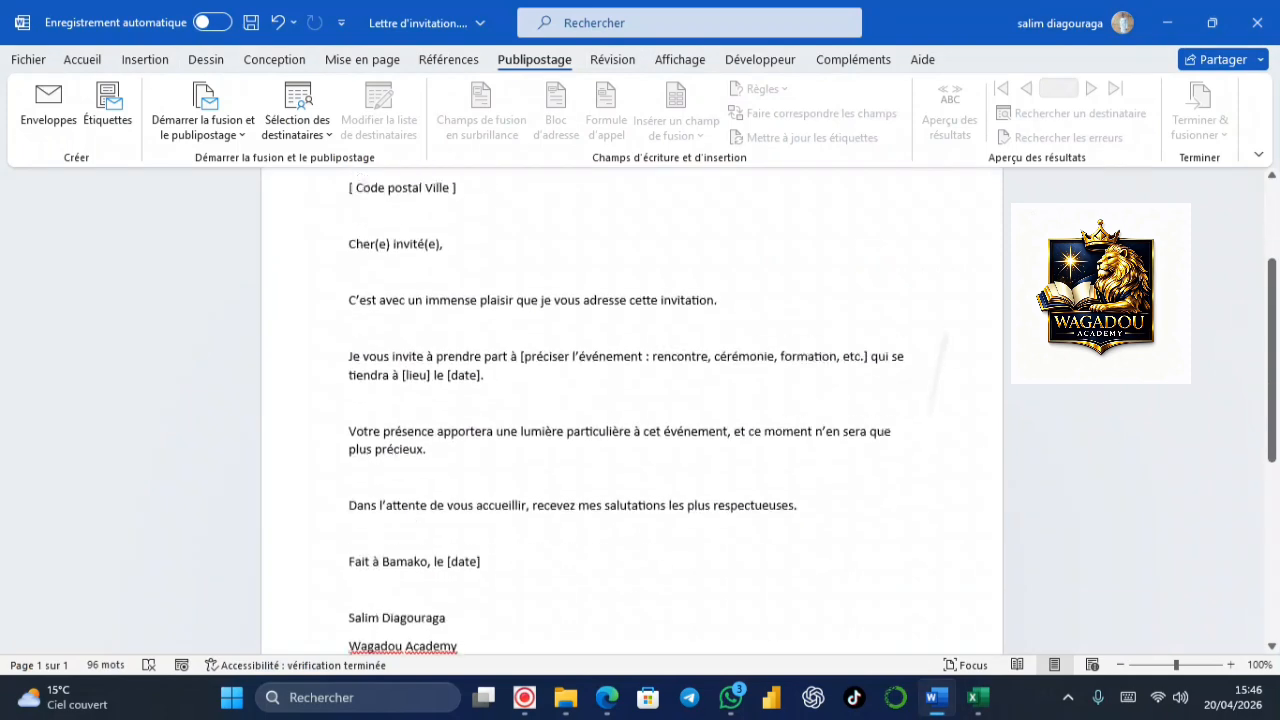
pyautogui.scroll(-2, 632, 410)
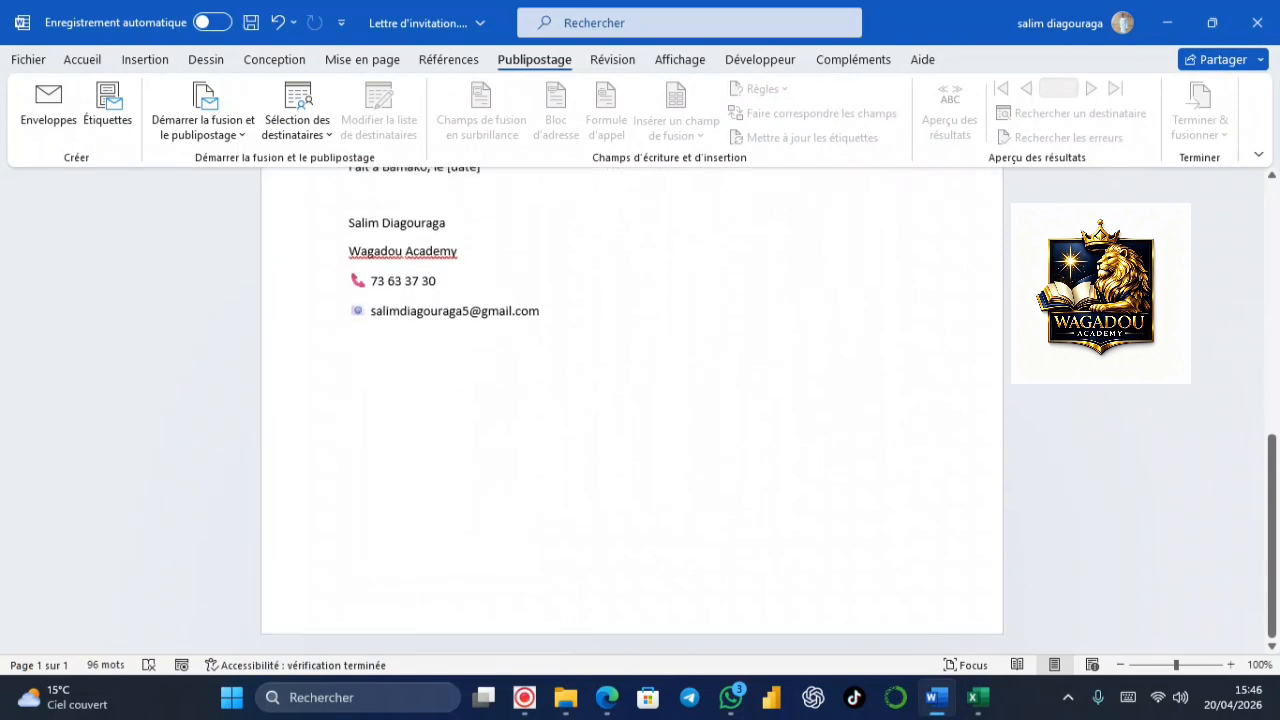
pyautogui.scroll(8, 632, 410)
pyautogui.scroll(-8, 632, 410)
pyautogui.scroll(7, 632, 410)
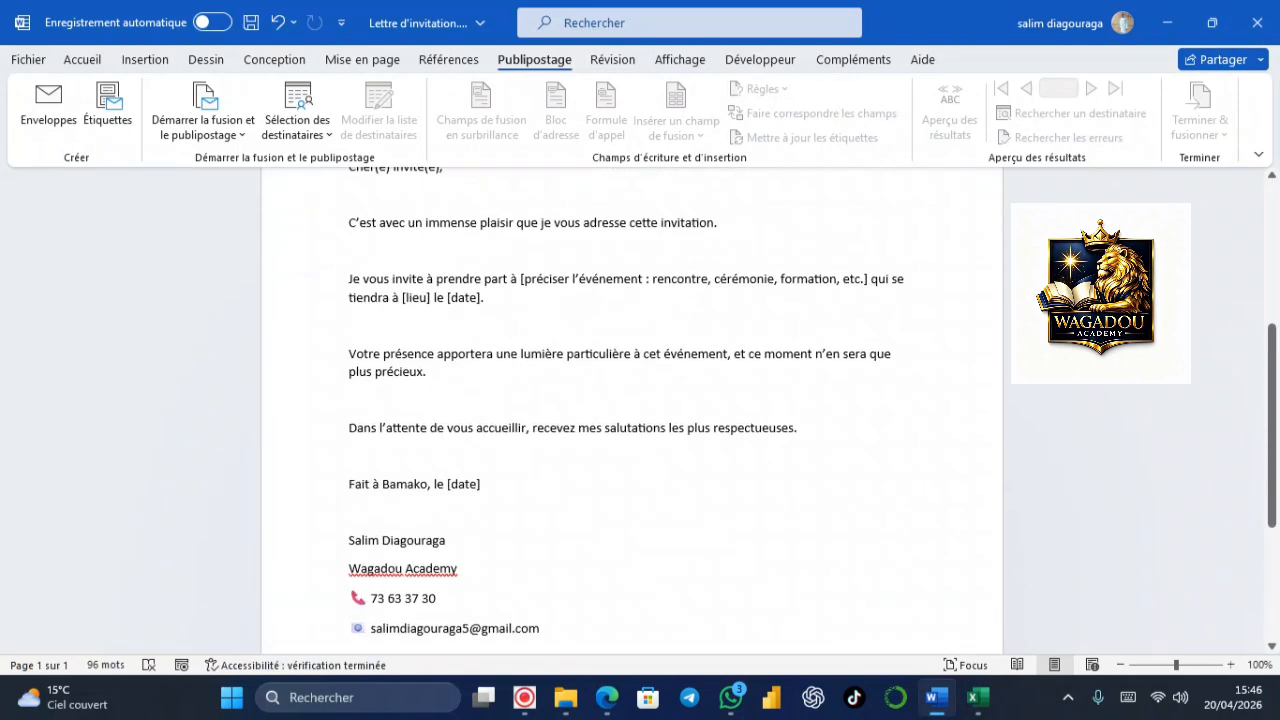
# Check the column headers and first records of the guest table in Excel, and return to the Word letter.
pyautogui.click(995, 697)
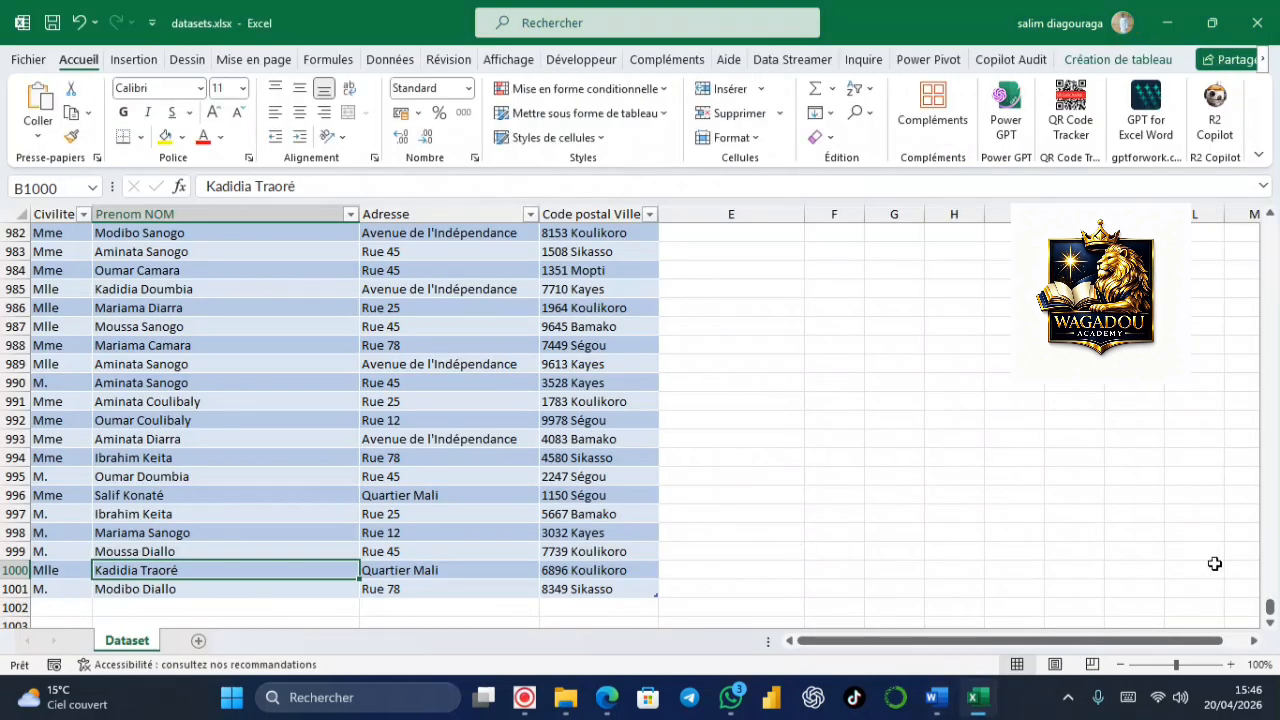
pyautogui.moveTo(1270, 607); pyautogui.dragTo(1272, 200)
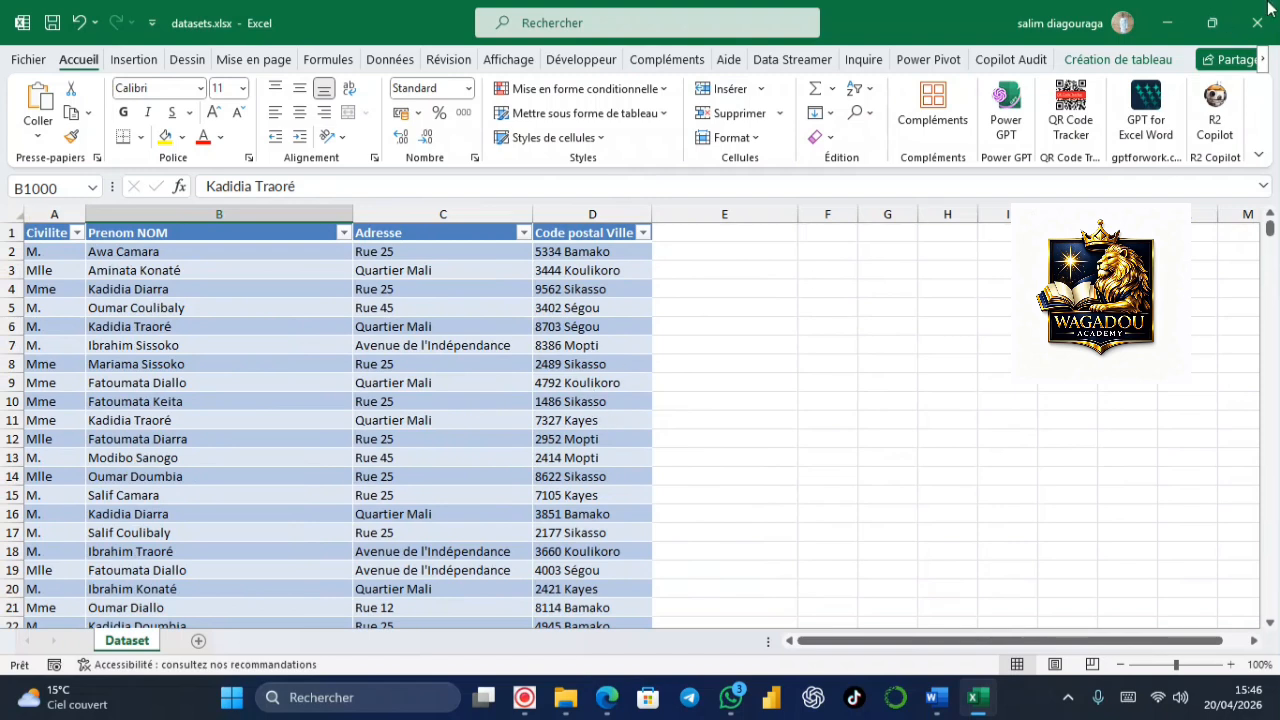
pyautogui.click(1166, 45)
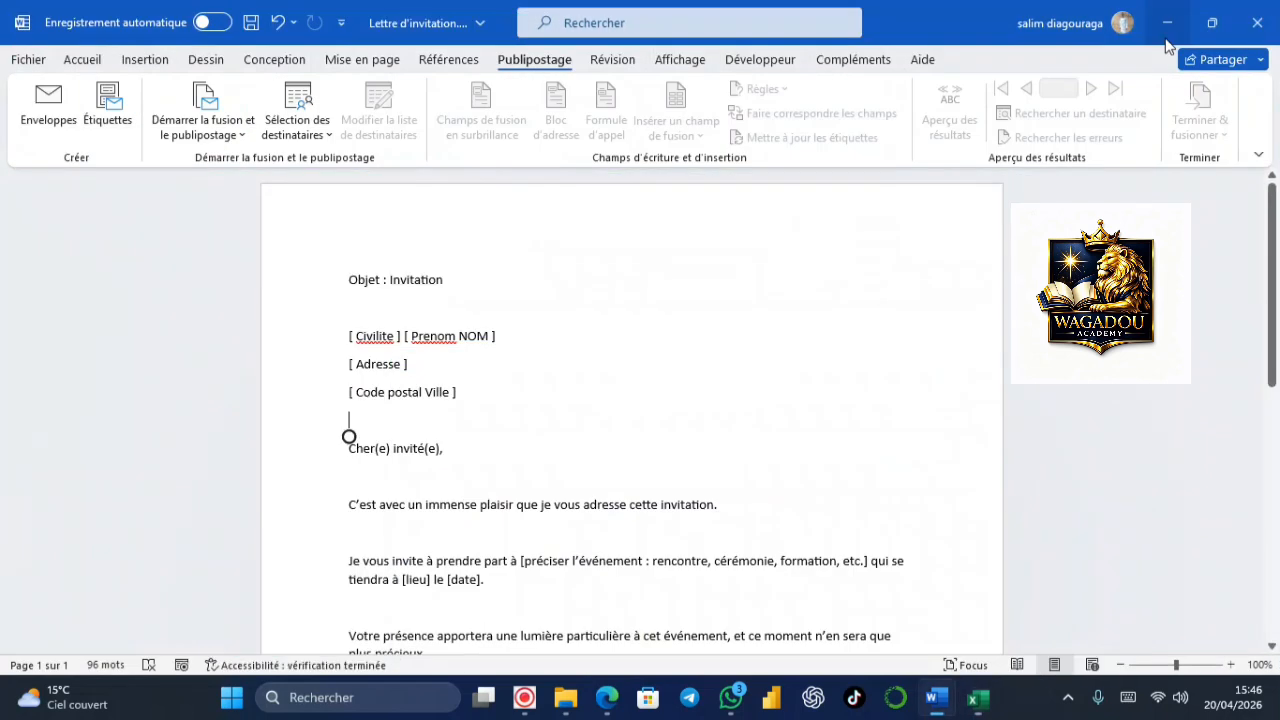
# Replace the [date] placeholder in the letter's "Fait à Bamako, le" line with 20/04/2026.
pyautogui.click(500, 372)
pyautogui.scroll(-10, 894, 534)
pyautogui.scroll(4, 631, 410)
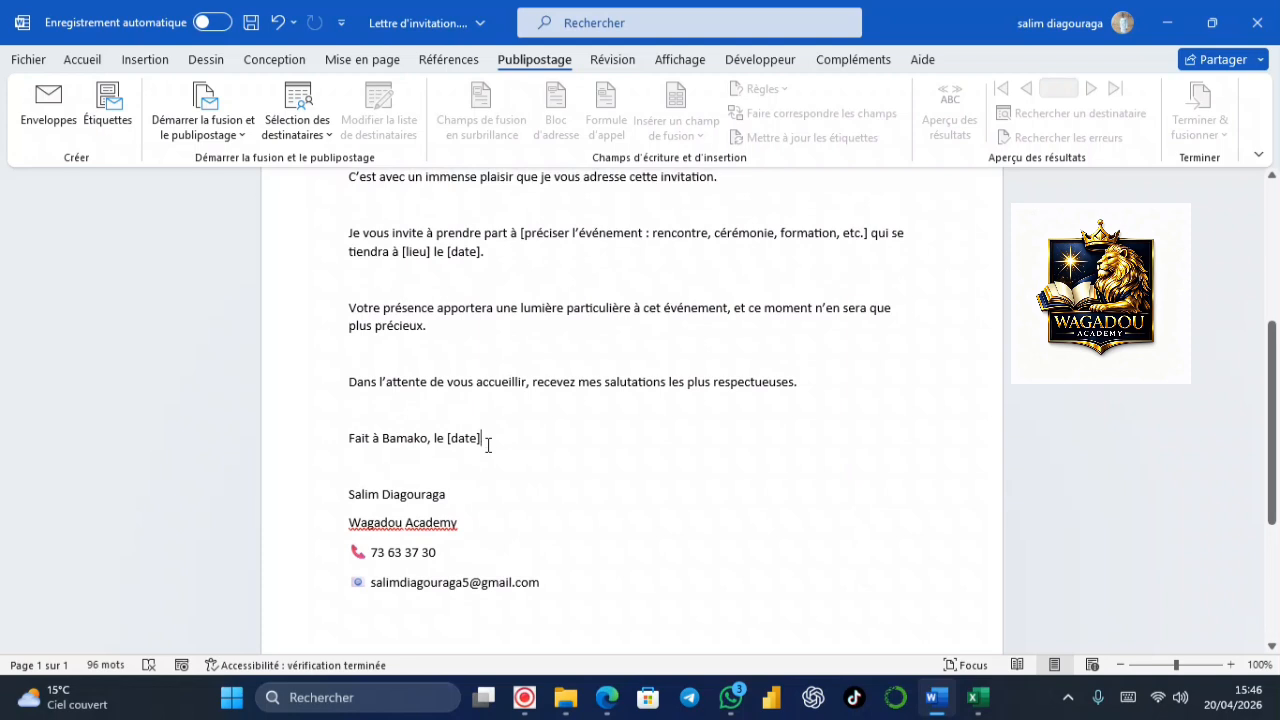
pyautogui.press('BackSpace')
pyautogui.press('BackSpace')
pyautogui.press('BackSpace')
pyautogui.press('BackSpace')
pyautogui.press('BackSpace')
pyautogui.press('BackSpace')
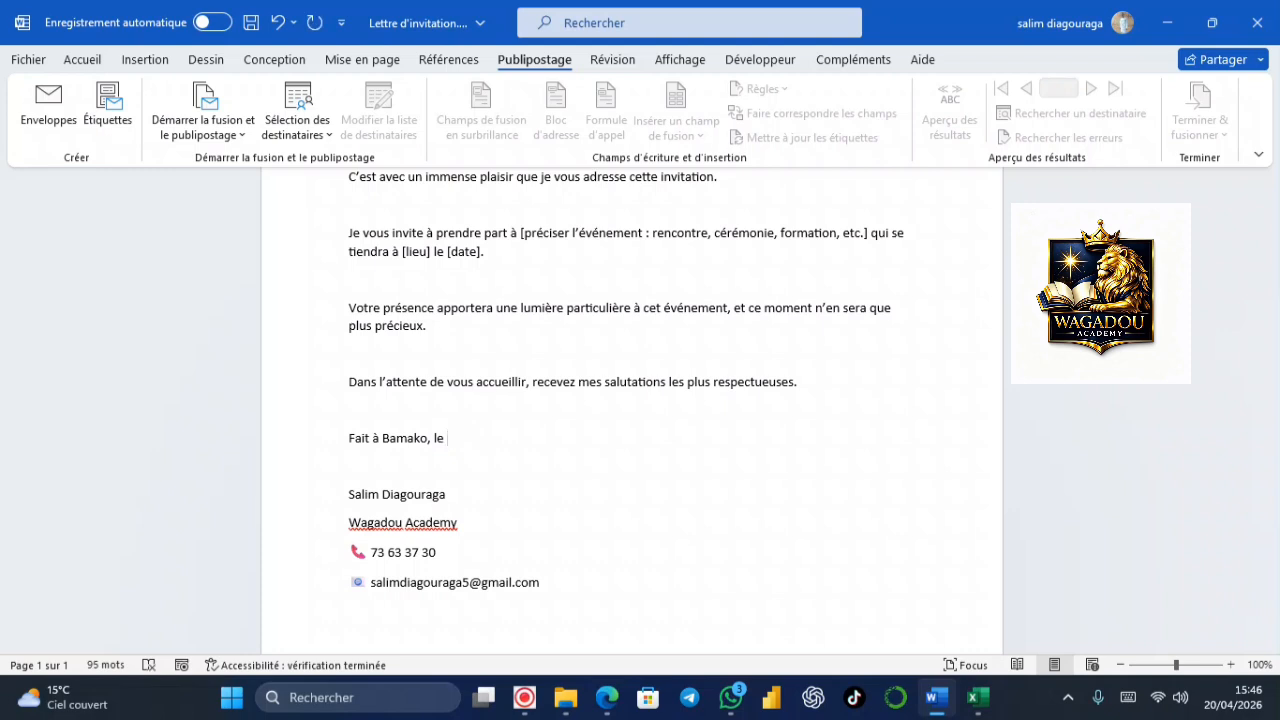
pyautogui.write('20/04/2026')
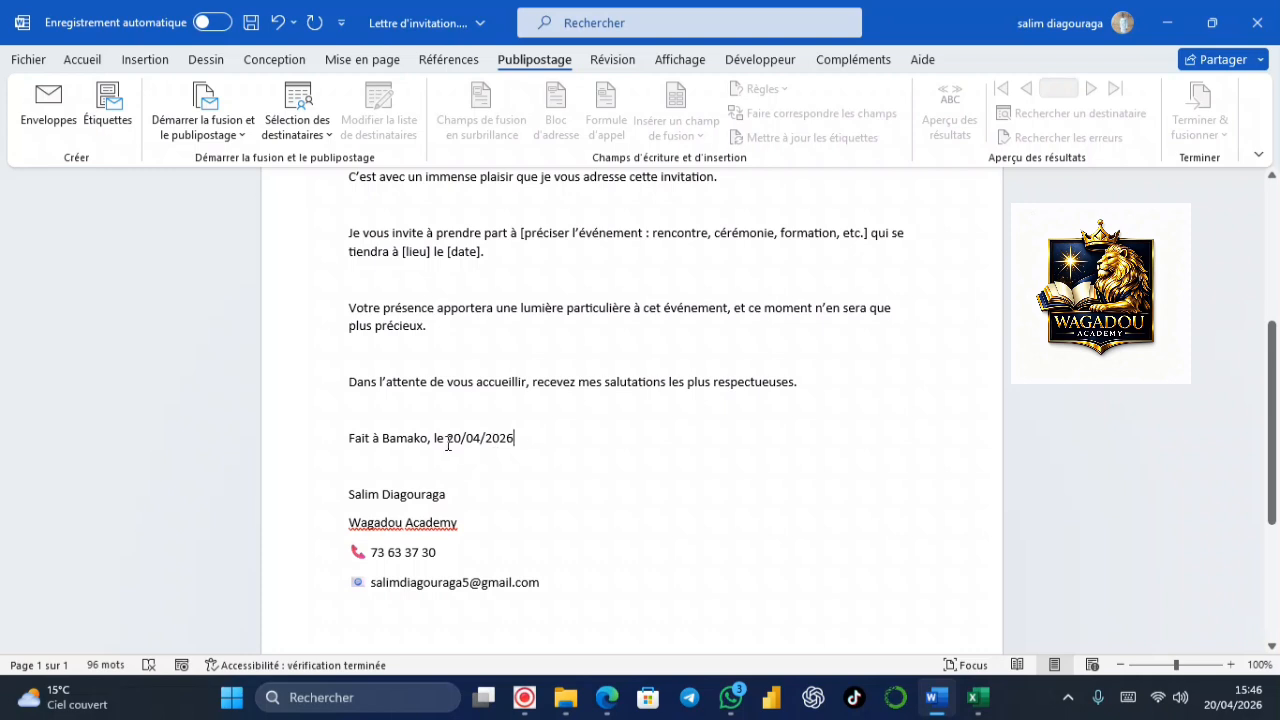
# Copy the date 20/04/2026 from the "Fait à Bamako" line.
pyautogui.moveTo(434, 440); pyautogui.dragTo(529, 449)
pyautogui.click(528, 448)
pyautogui.moveTo(449, 438); pyautogui.dragTo(540, 447)
pyautogui.hotkey('ctrl', 'c')
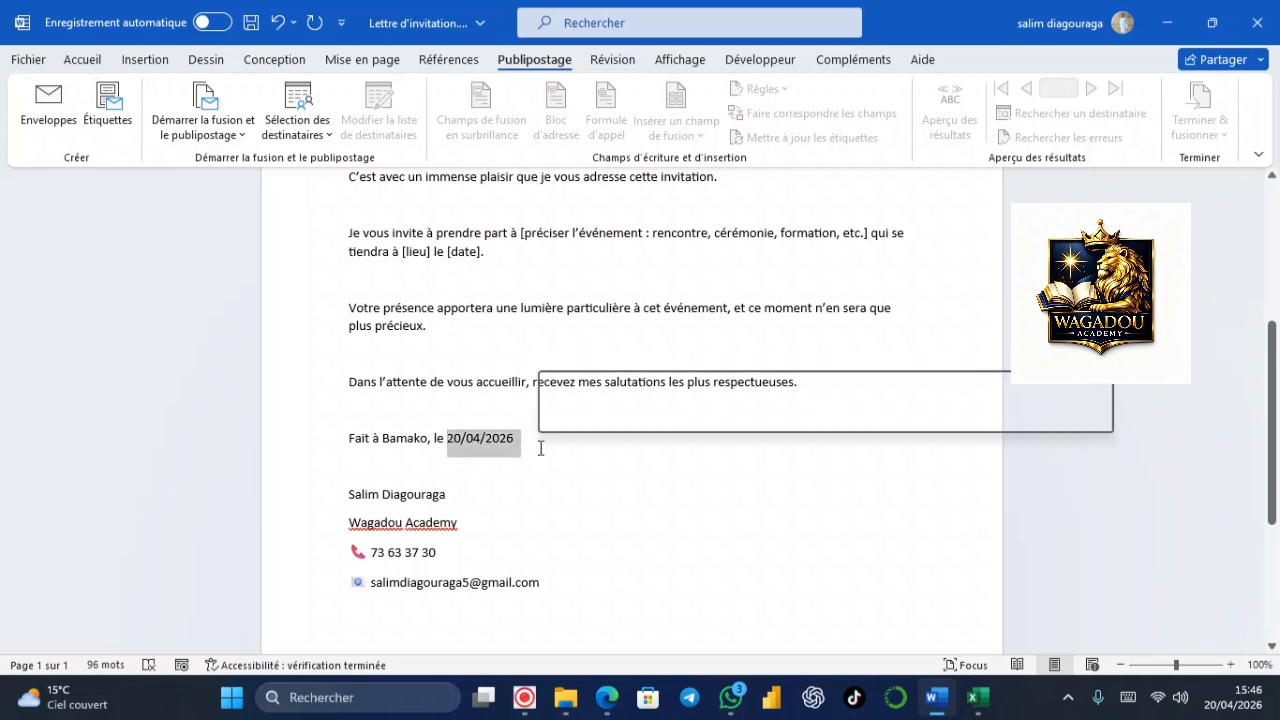
# Replace "[préciser l'événement : rencontre, cérémonie," in the invitation sentence with "la", keeping the word "formation".
pyautogui.scroll(5, 538, 447)
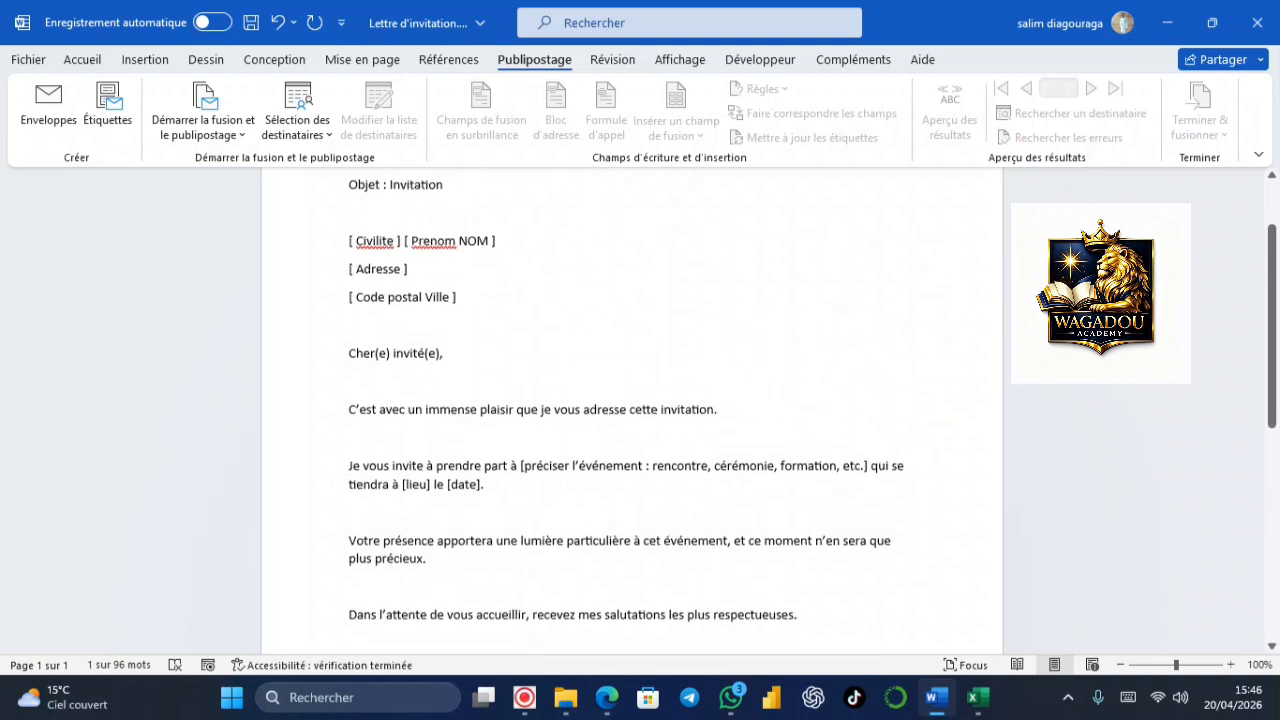
pyautogui.scroll(-3, 632, 410)
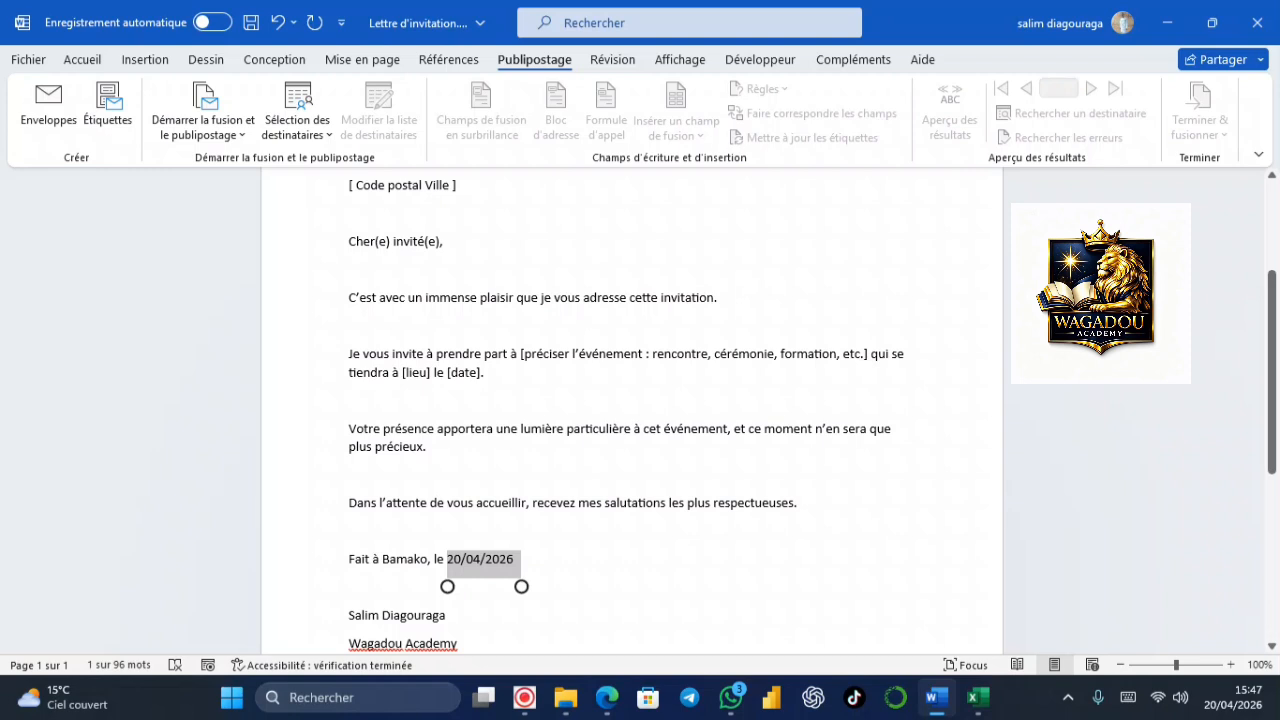
pyautogui.click(780, 356)
pyautogui.press('BackSpace')
pyautogui.press('BackSpace')
pyautogui.press('BackSpace')
pyautogui.press('BackSpace')
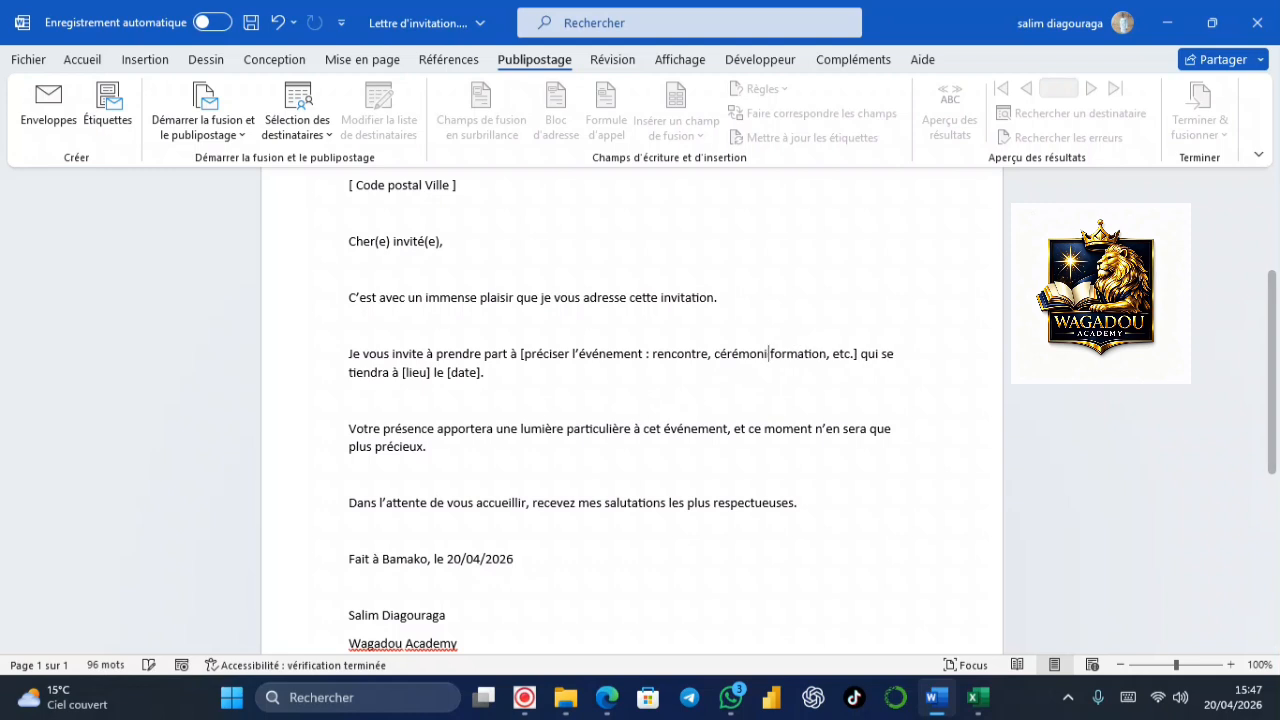
pyautogui.press('BackSpace')
pyautogui.press('BackSpace')
pyautogui.press('BackSpace')
pyautogui.press('BackSpace')
pyautogui.press('BackSpace')
pyautogui.press('BackSpace')
pyautogui.press('BackSpace')
pyautogui.press('BackSpace')
pyautogui.press('BackSpace')
pyautogui.press('BackSpace')
pyautogui.press('BackSpace')
pyautogui.press('BackSpace')
pyautogui.press('BackSpace')
pyautogui.press('BackSpace')
pyautogui.press('BackSpace')
pyautogui.press('BackSpace')
pyautogui.press('BackSpace')
pyautogui.press('BackSpace')
pyautogui.press('BackSpace')
pyautogui.press('BackSpace')
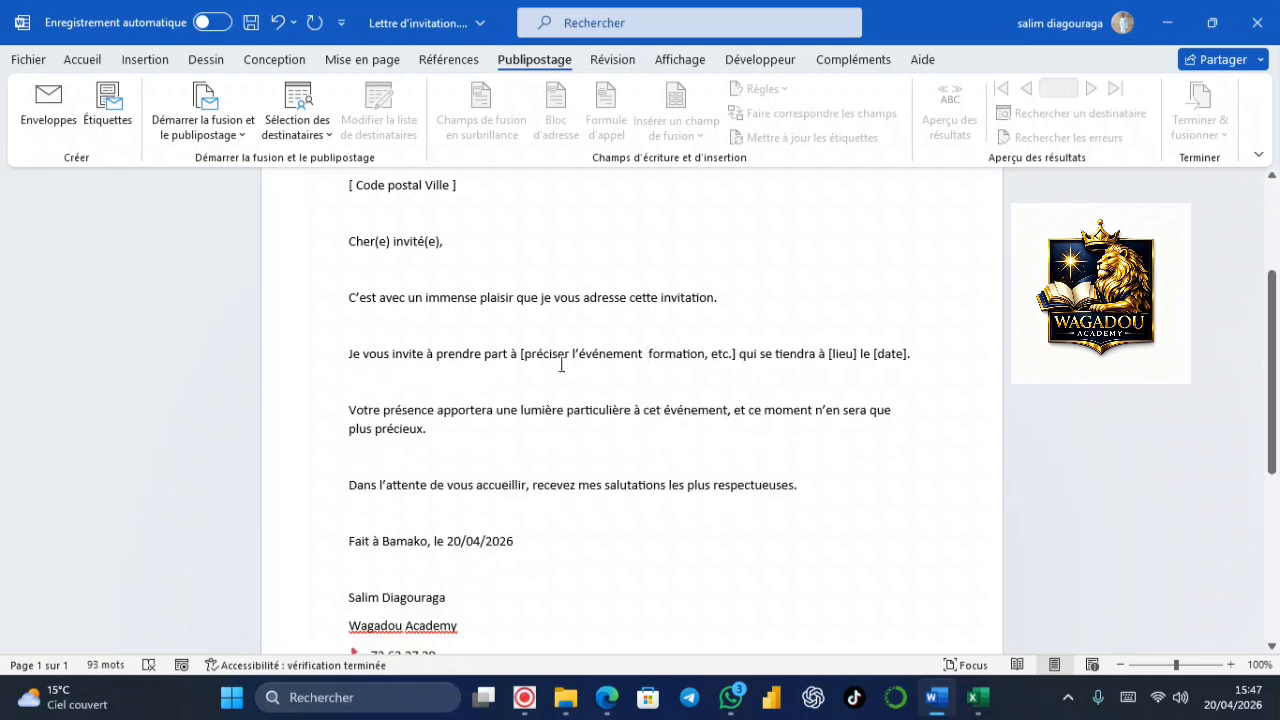
pyautogui.press('BackSpace')
pyautogui.press('BackSpace')
pyautogui.press('BackSpace')
pyautogui.press('BackSpace')
pyautogui.press('BackSpace')
pyautogui.press('BackSpace')
pyautogui.press('BackSpace')
pyautogui.press('BackSpace')
pyautogui.press('BackSpace')
pyautogui.press('BackSpace')
pyautogui.press('BackSpace')
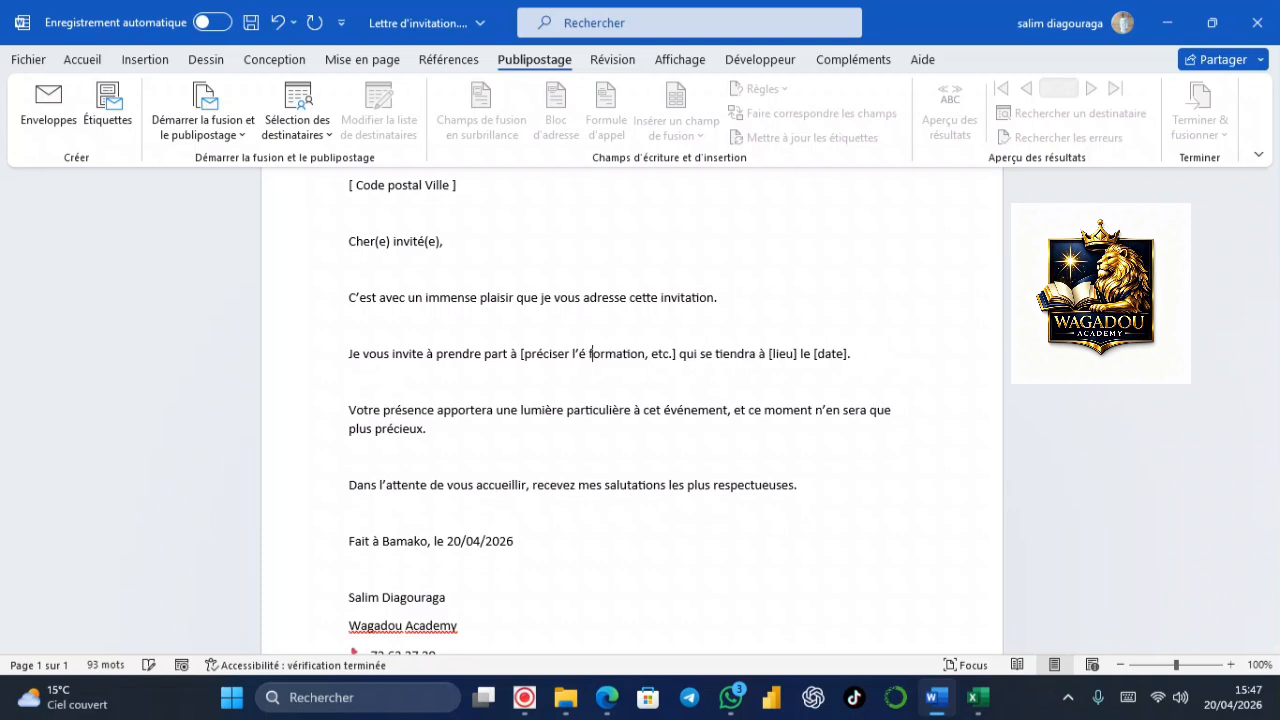
pyautogui.press('BackSpace')
pyautogui.press('BackSpace')
pyautogui.press('BackSpace')
pyautogui.press('BackSpace')
pyautogui.press('BackSpace')
pyautogui.press('BackSpace')
pyautogui.press('BackSpace')
pyautogui.press('BackSpace')
pyautogui.press('BackSpace')
pyautogui.press('BackSpace')
pyautogui.press('BackSpace')
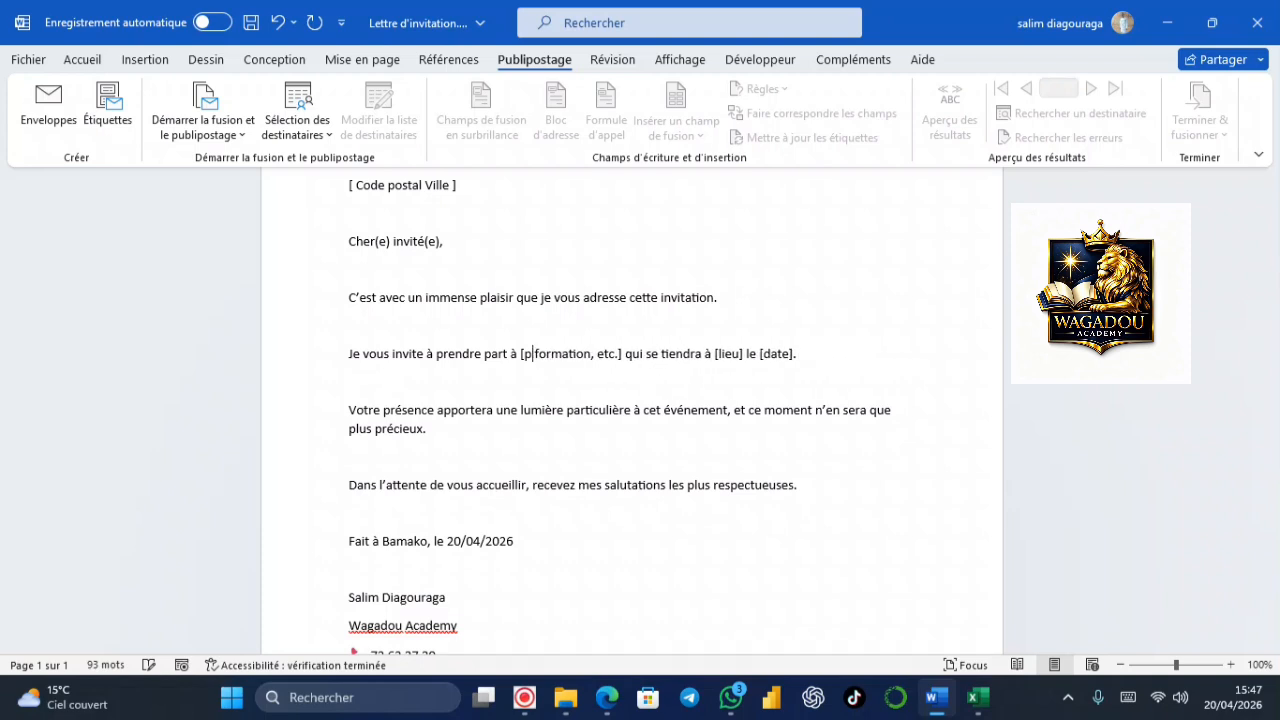
pyautogui.write('la')
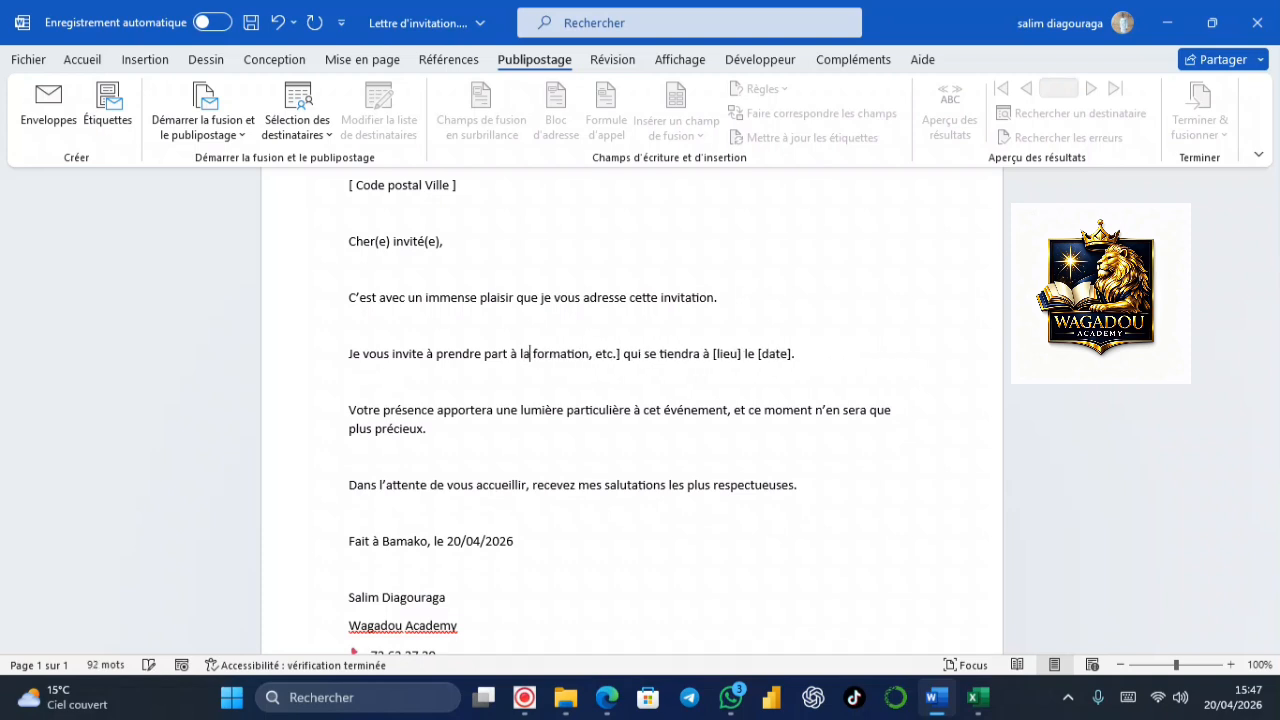
# Delete the leftover ", etc.]" after "formation" in the invitation sentence.
pyautogui.click(622, 355)
pyautogui.press('BackSpace')
pyautogui.press('BackSpace')
pyautogui.press('BackSpace')
pyautogui.press('BackSpace')
pyautogui.press('BackSpace')
pyautogui.press('BackSpace')
pyautogui.press('BackSpace')
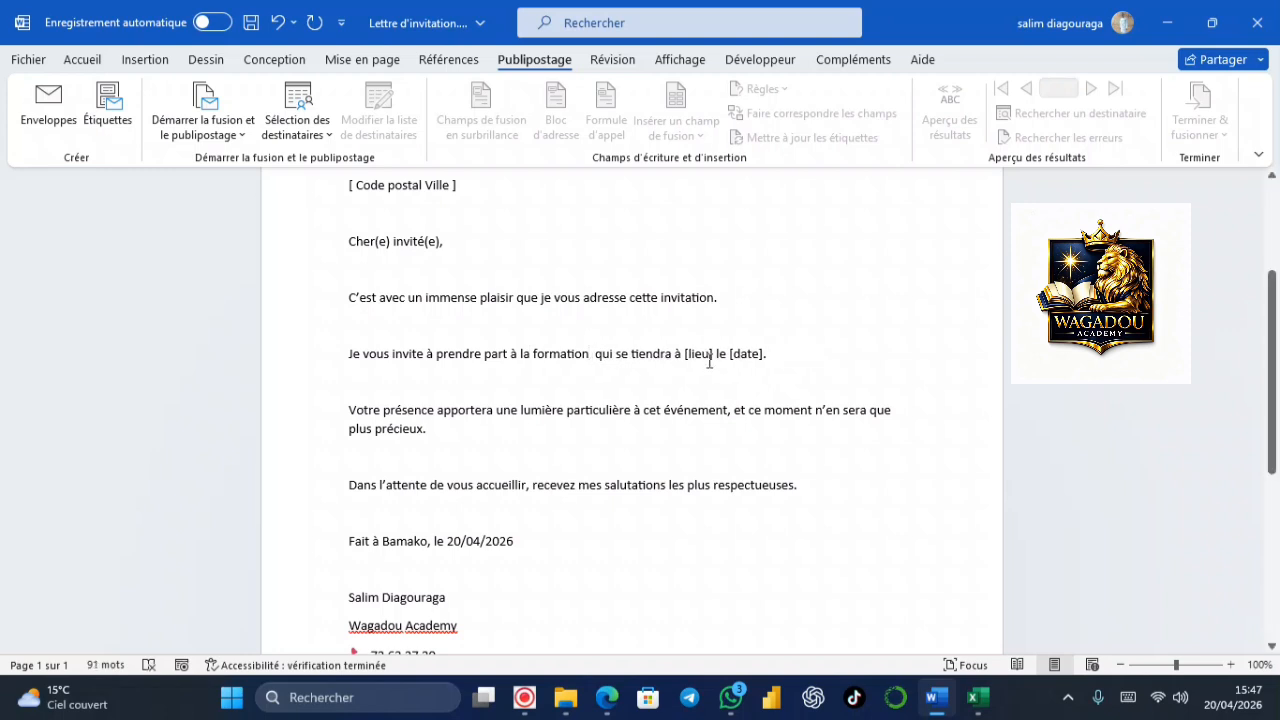
# Replace "[lieu] le [date]" after "qui se tiendra à" with the copied date, ending the sentence with a period.
pyautogui.click(768, 354)
pyautogui.press('BackSpace')
pyautogui.press('BackSpace')
pyautogui.press('BackSpace')
pyautogui.press('BackSpace')
pyautogui.press('BackSpace')
pyautogui.press('BackSpace')
pyautogui.press('BackSpace')
pyautogui.press('BackSpace')
pyautogui.press('BackSpace')
pyautogui.press('BackSpace')
pyautogui.press('BackSpace')
pyautogui.press('BackSpace')
pyautogui.press('BackSpace')
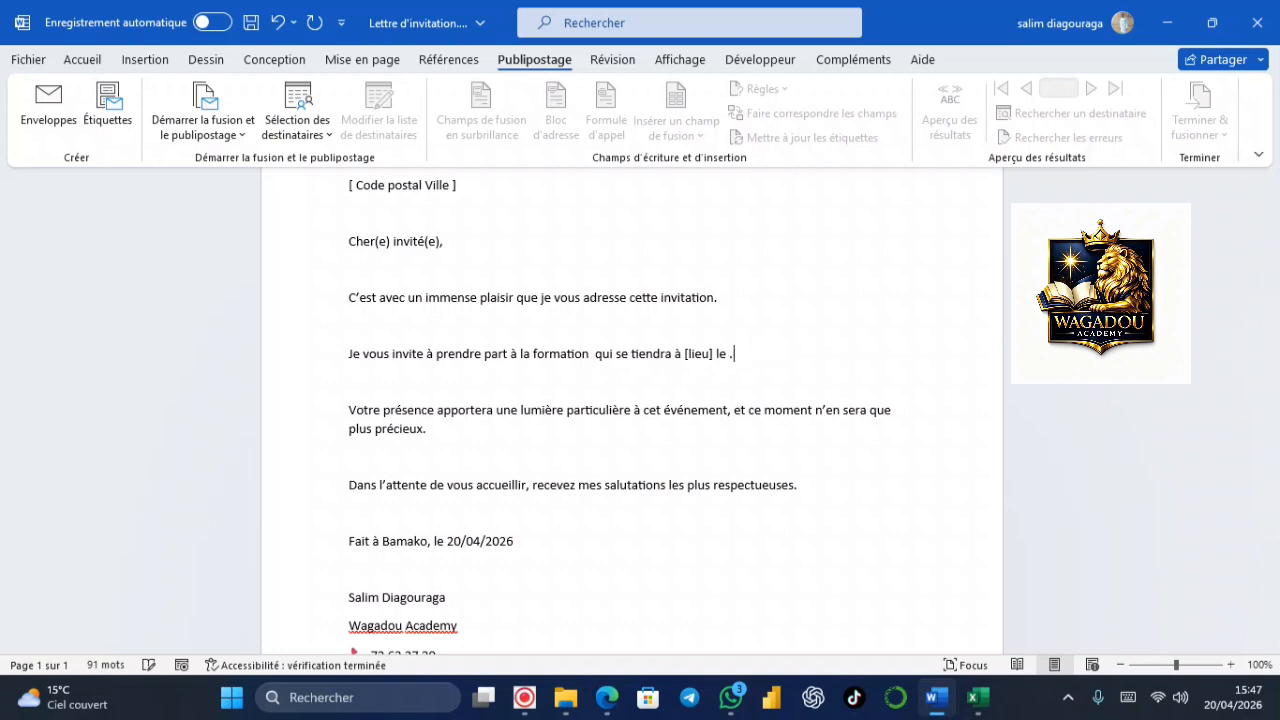
pyautogui.press('BackSpace')
pyautogui.press('BackSpace')
pyautogui.press('BackSpace')
pyautogui.press('BackSpace')
pyautogui.write('.')
pyautogui.hotkey('ctrl', 'v')
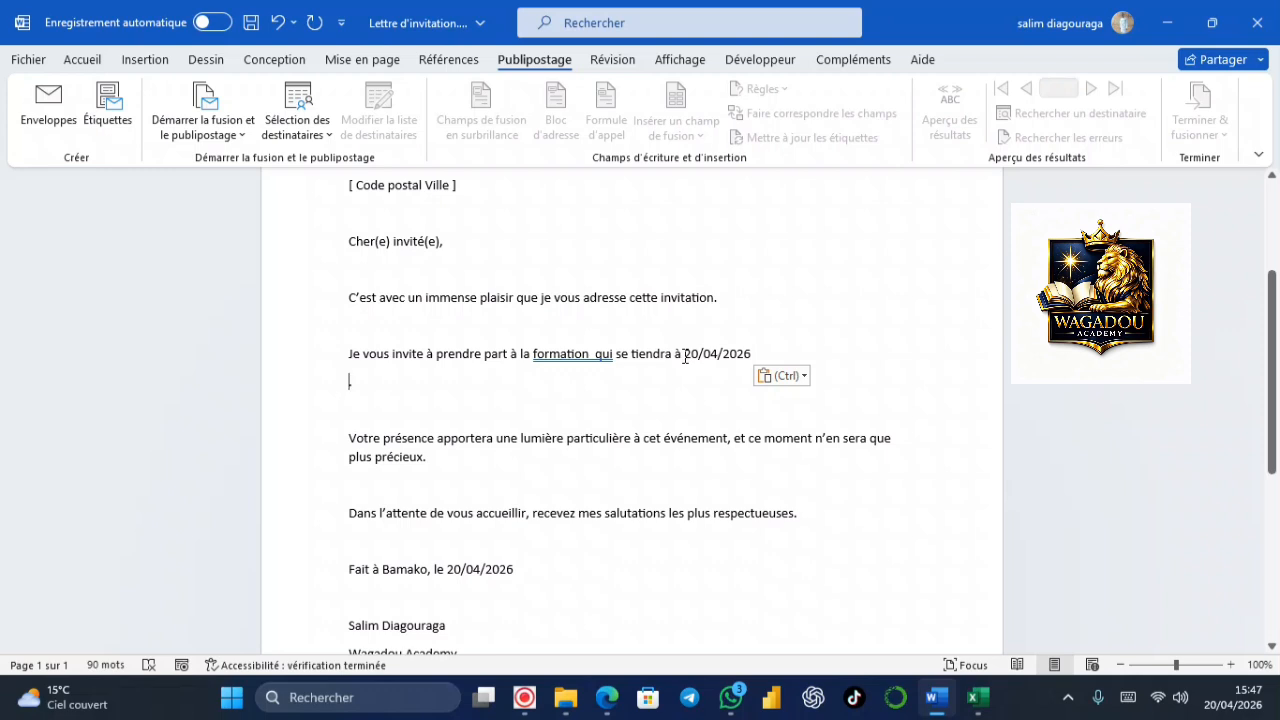
# Insert "bamako le" before the pasted date in the invitation sentence.
pyautogui.write('b')
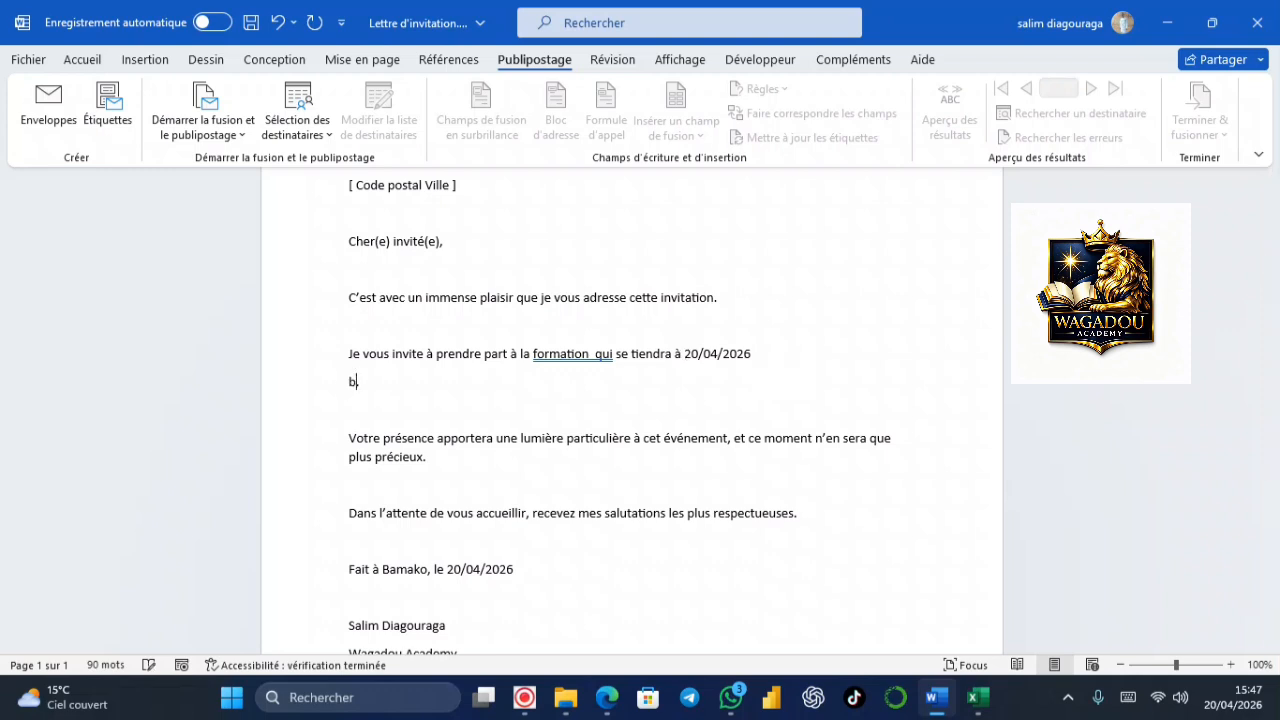
pyautogui.click(685, 353)
pyautogui.write('bama')
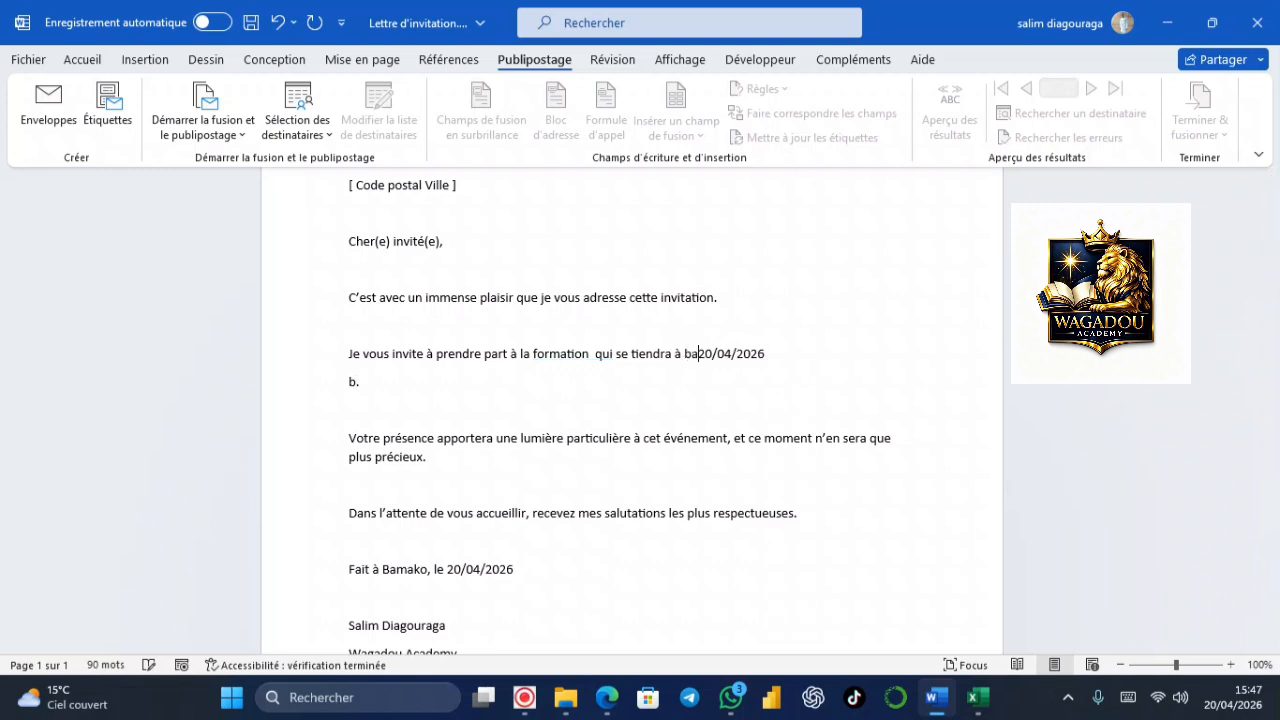
pyautogui.write('ko le')
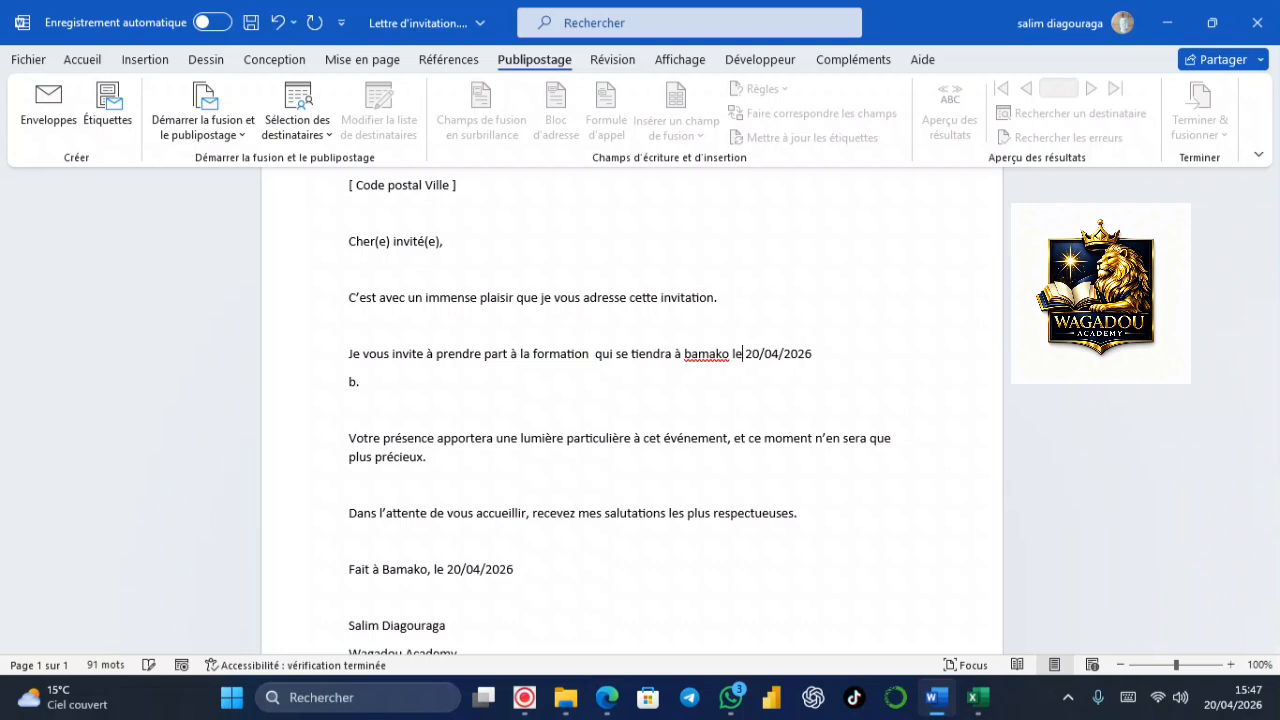
# Change the month of the event date so it reads 20/05/2026.
pyautogui.click(781, 354)
pyautogui.press('BackSpace')
pyautogui.write('5')
# Delete the stray "b" line below the invitation sentence so the sentence ends with a period directly after 20/05/2026.
pyautogui.click(358, 383)
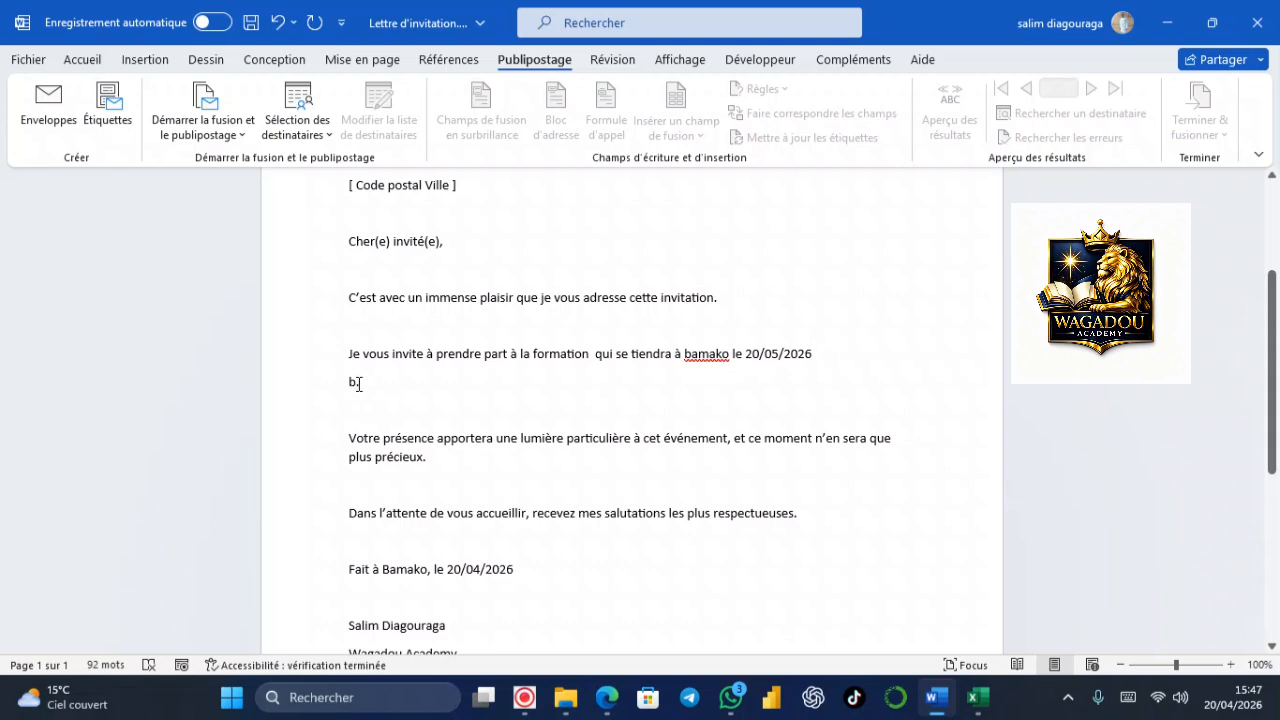
pyautogui.press('BackSpace')
pyautogui.press('BackSpace')
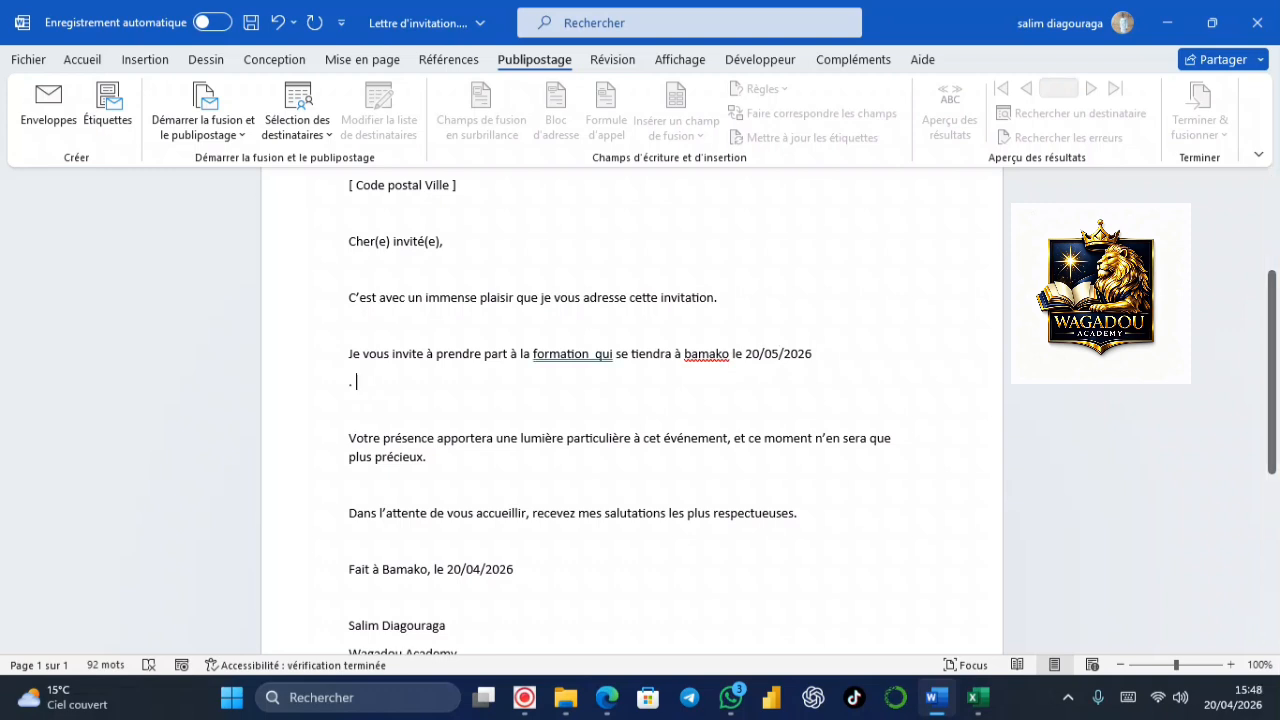
pyautogui.click(351, 411)
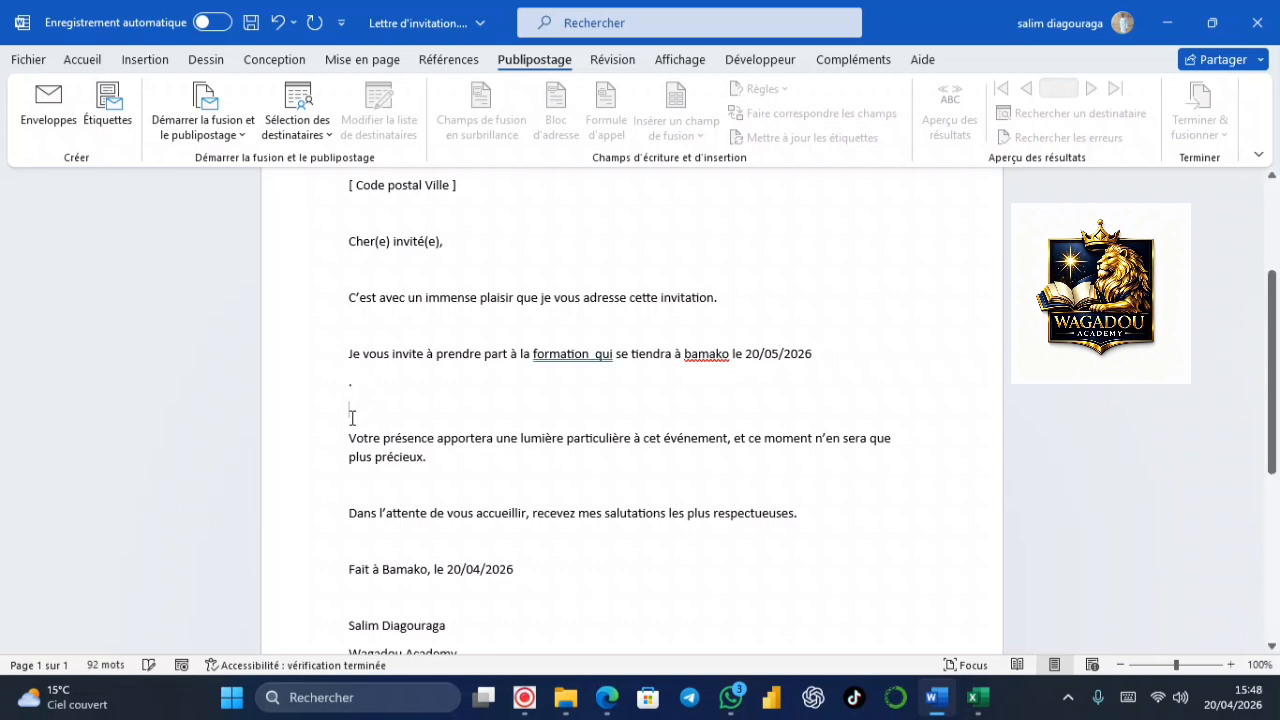
pyautogui.click(348, 378)
pyautogui.press('BackSpace')
pyautogui.press('BackSpace')
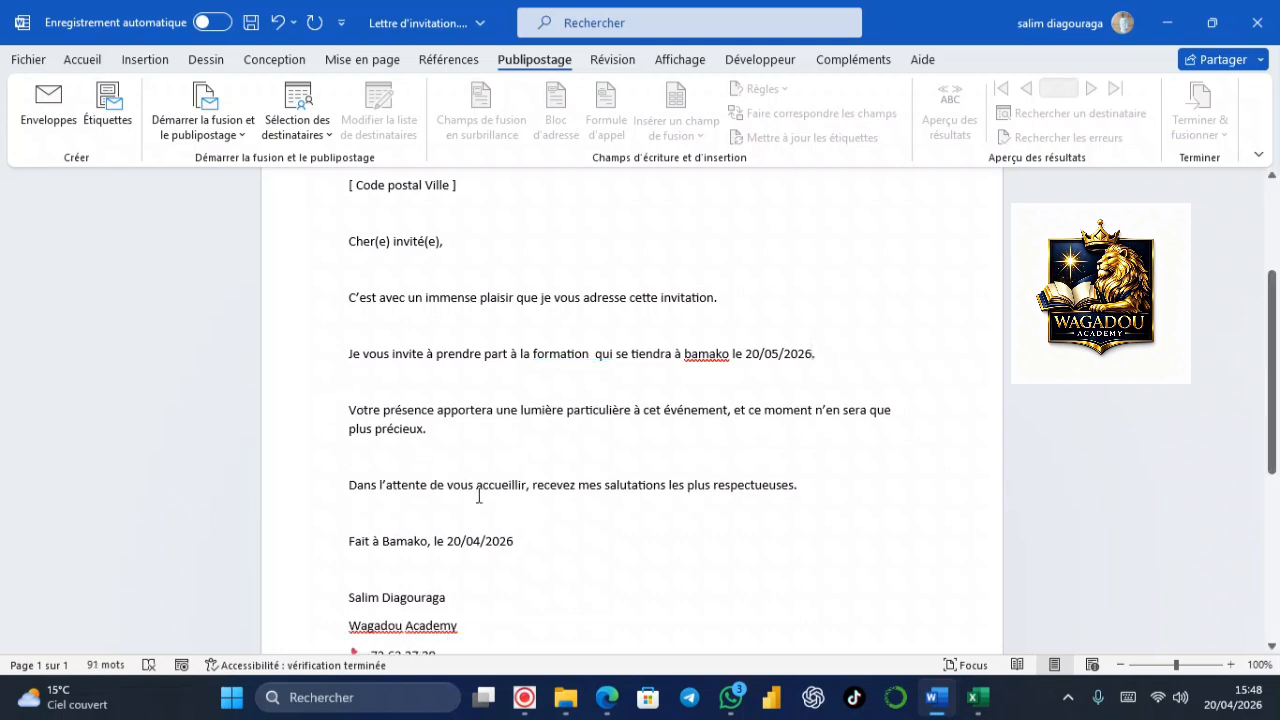
pyautogui.write('.')
pyautogui.scroll(-3, 479, 494)
pyautogui.scroll(7, 814, 394)
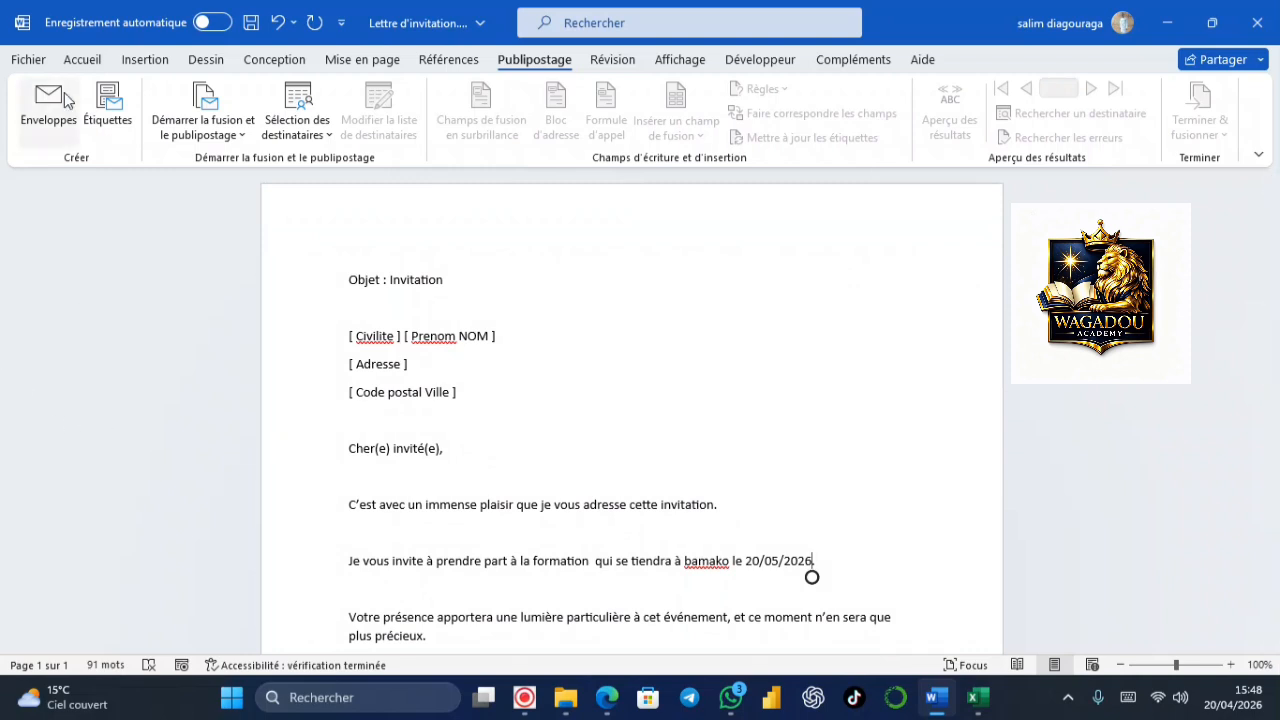
pyautogui.click(84, 62)
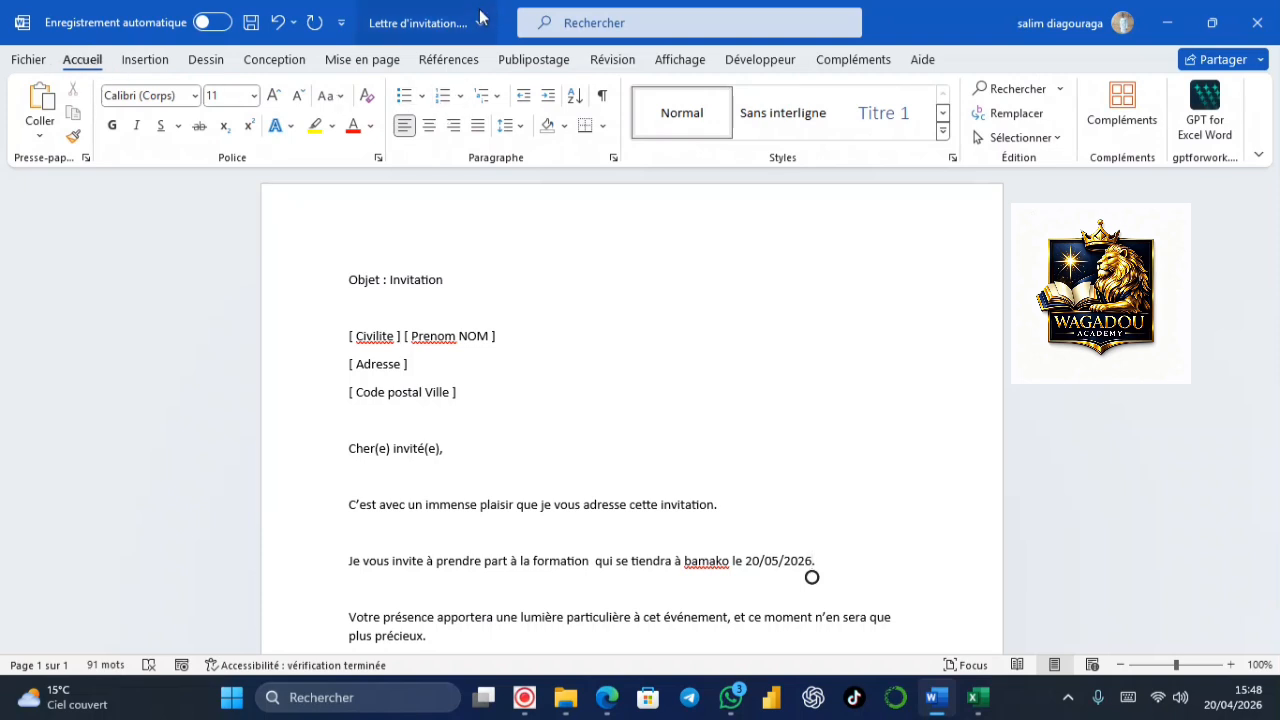
pyautogui.click(533, 60)
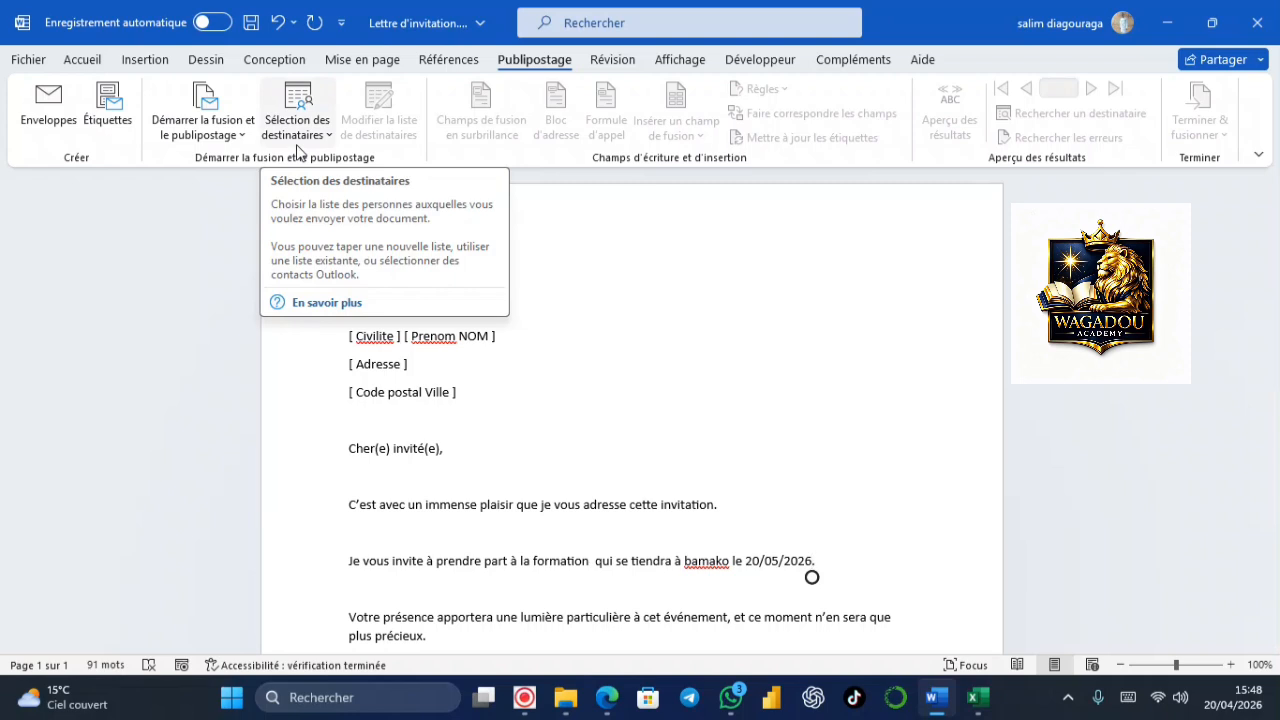
pyautogui.click(296, 146)
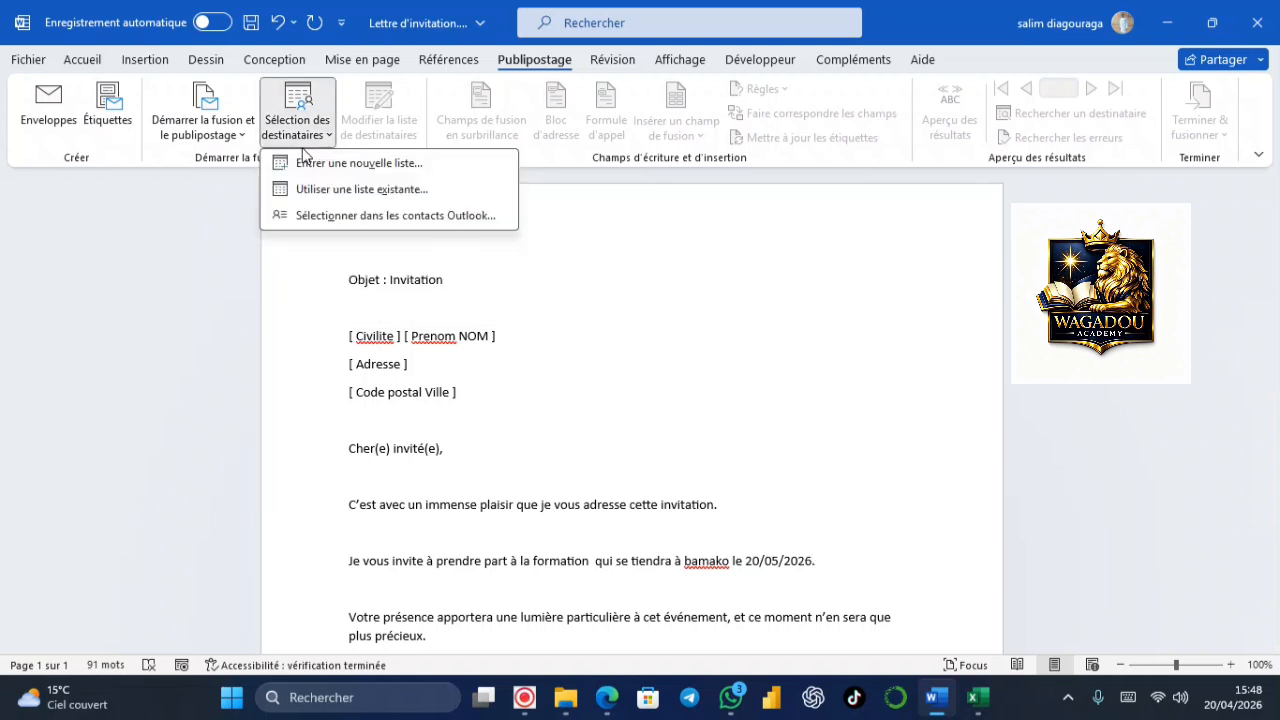
pyautogui.click(373, 165)
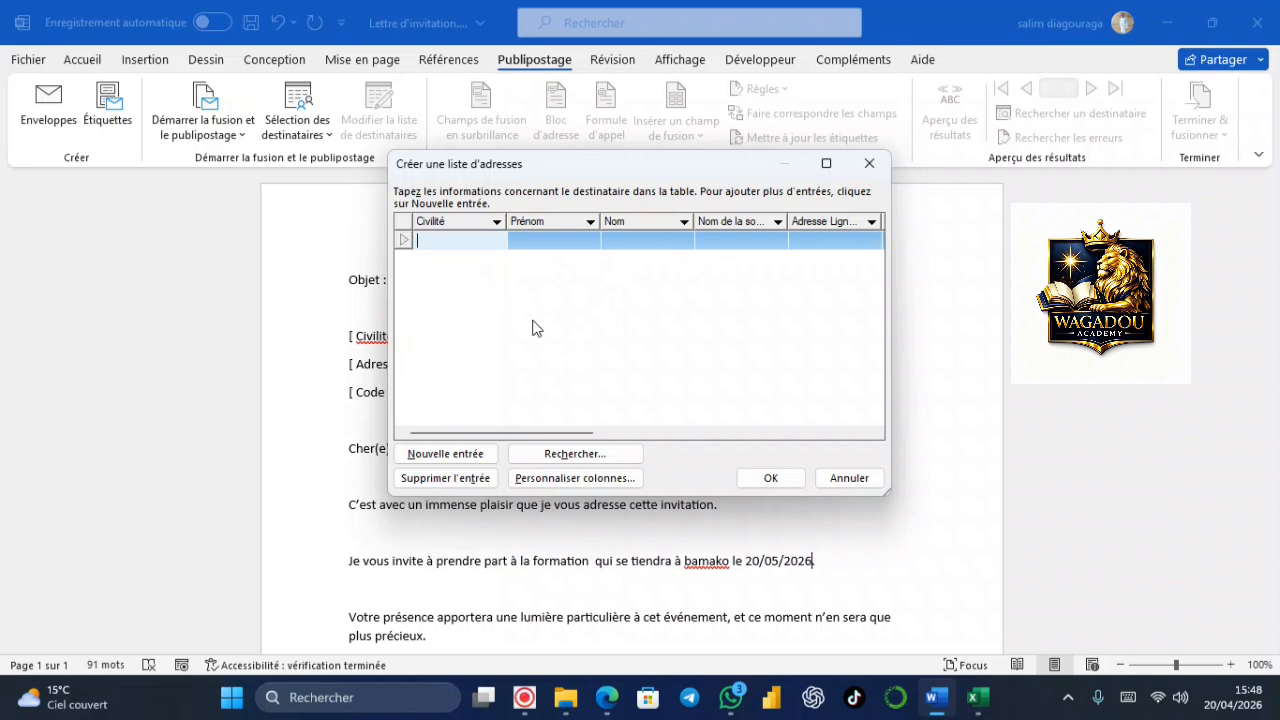
pyautogui.click(869, 163)
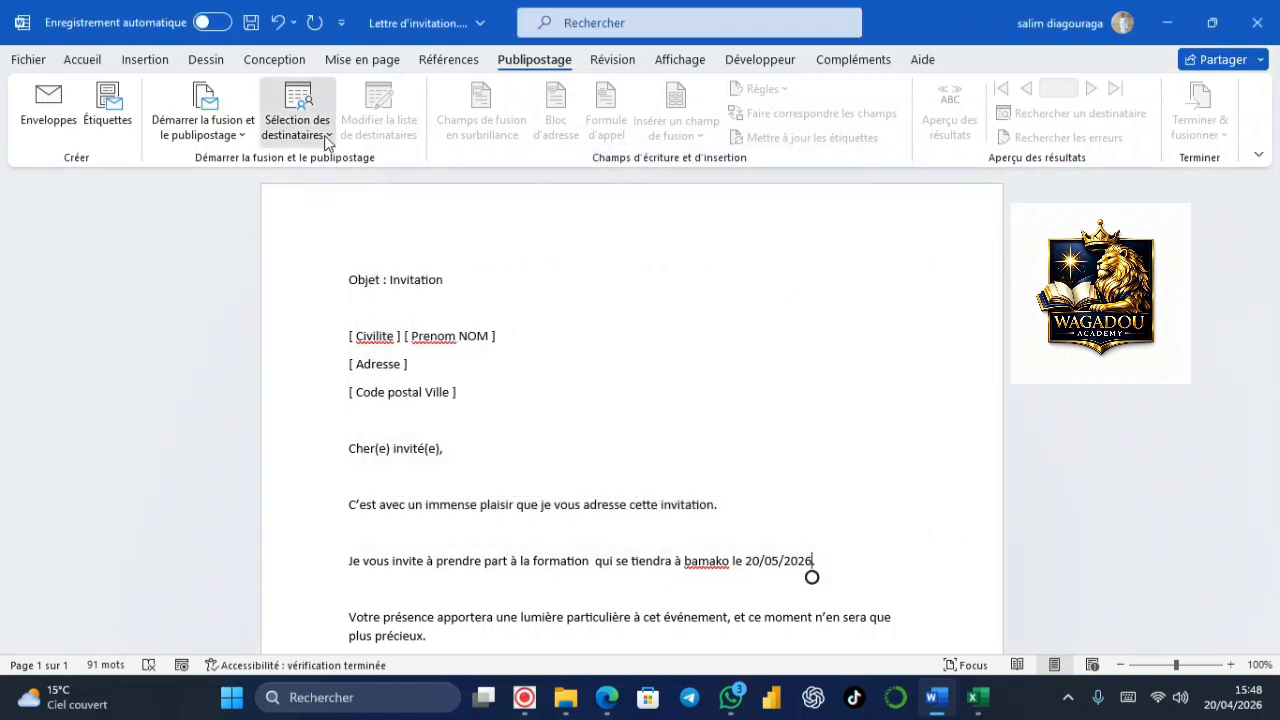
# Attach datasets.xlsx from the Formation Word > Traitement folder as the existing recipient list, using table Dataset$ with first-row column headers.
pyautogui.click(297, 115)
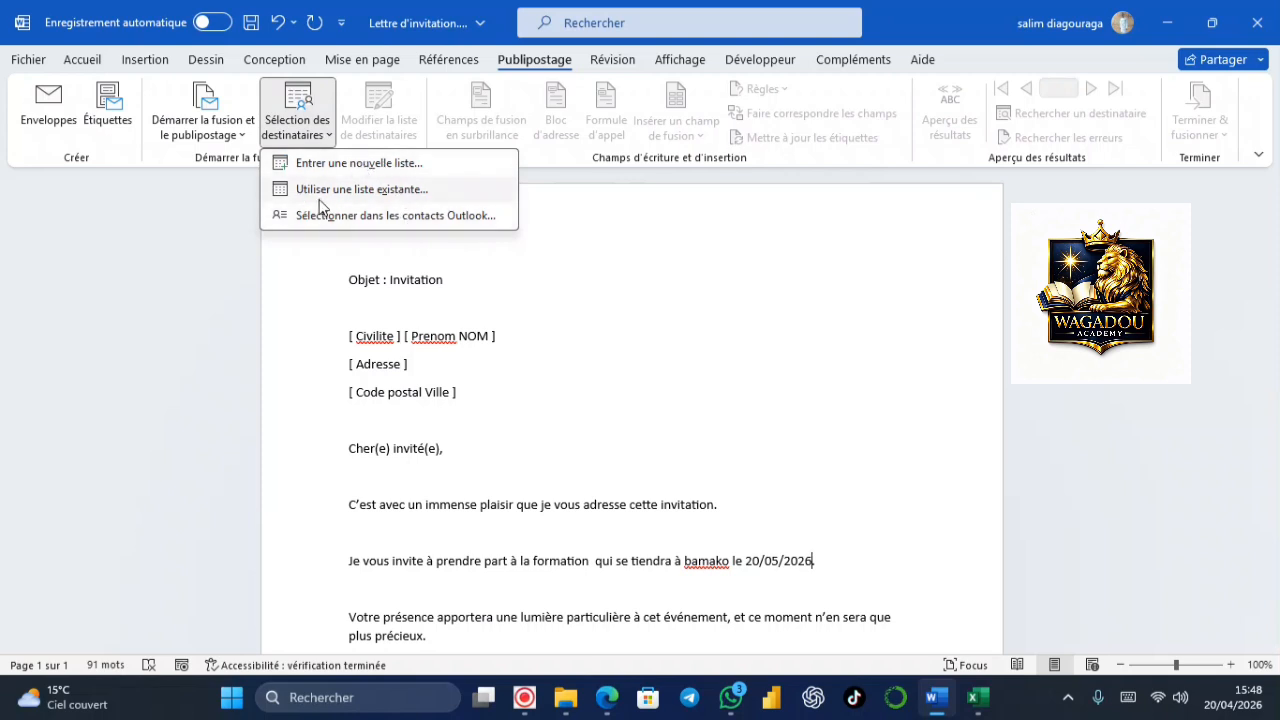
pyautogui.click(344, 200)
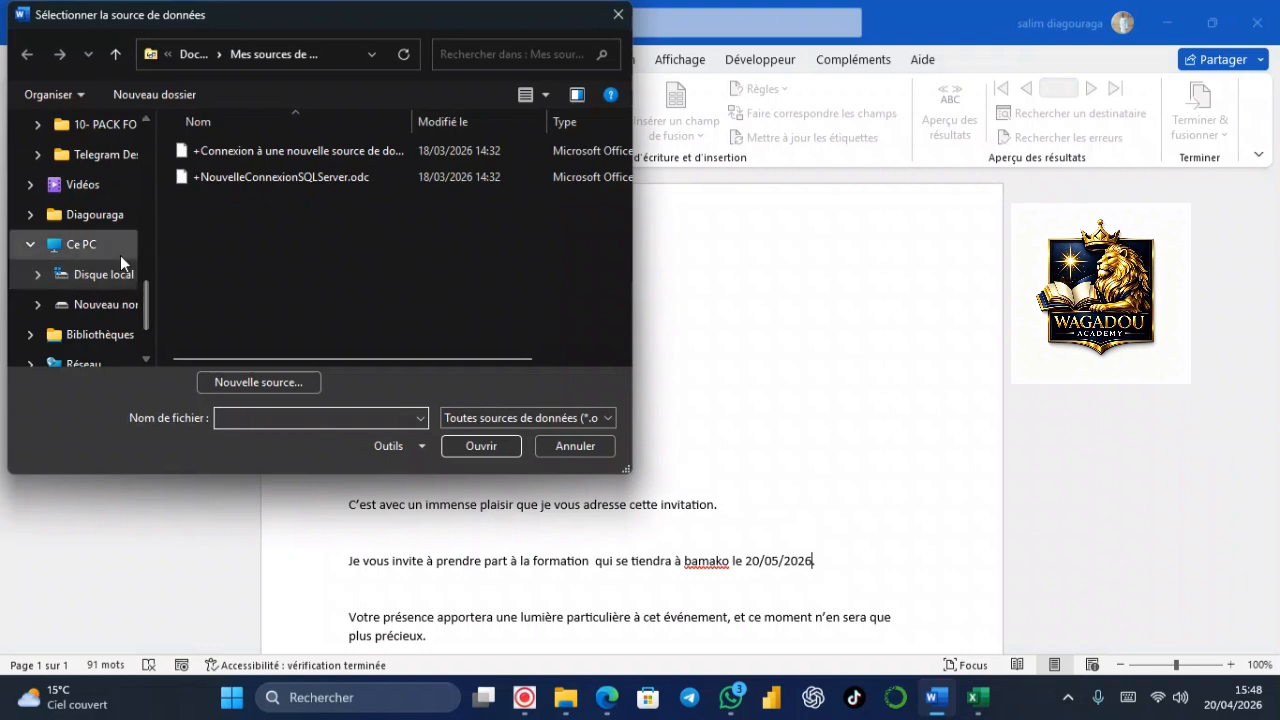
pyautogui.scroll(2, 148, 170)
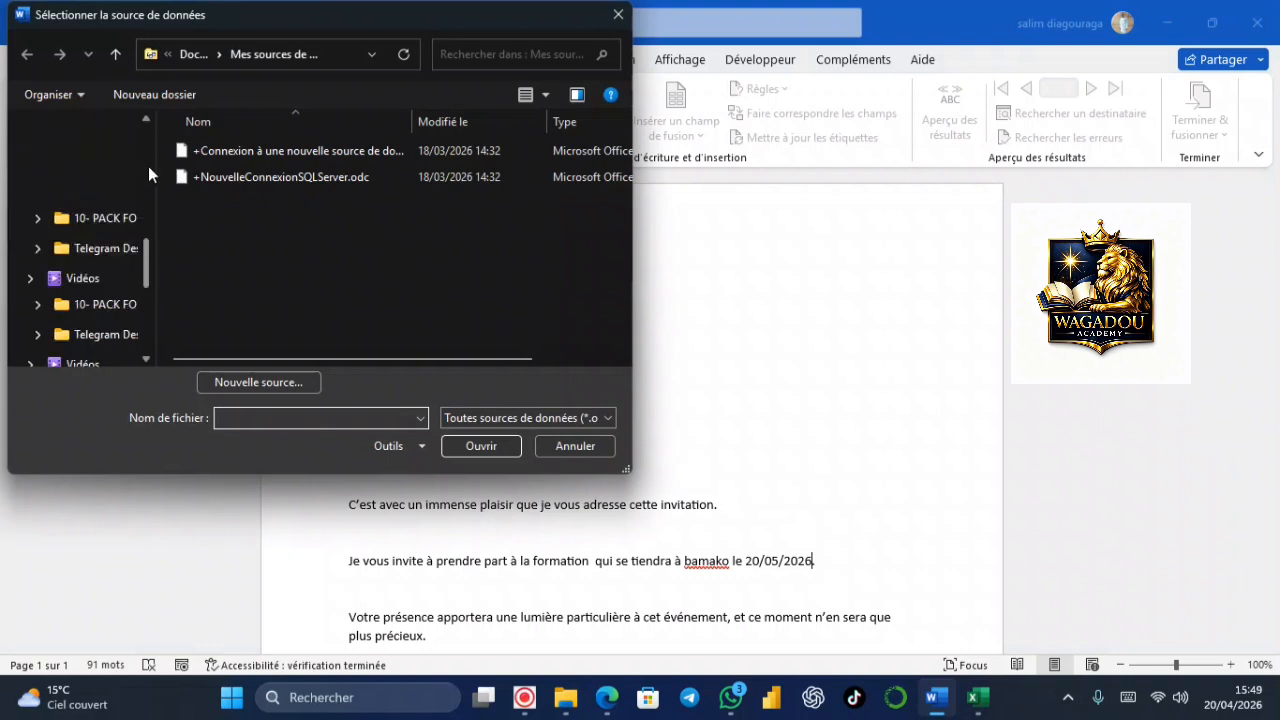
pyautogui.click(135, 190)
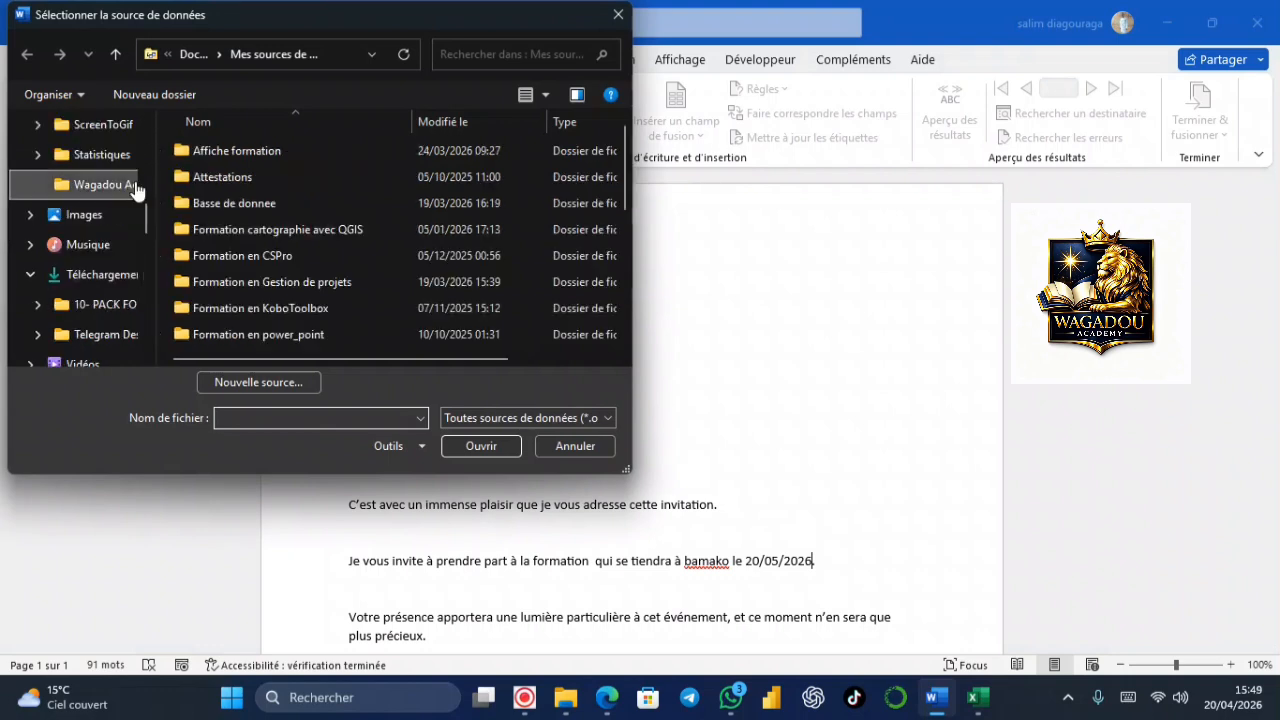
pyautogui.scroll(-2, 624, 309)
pyautogui.scroll(-2, 624, 309)
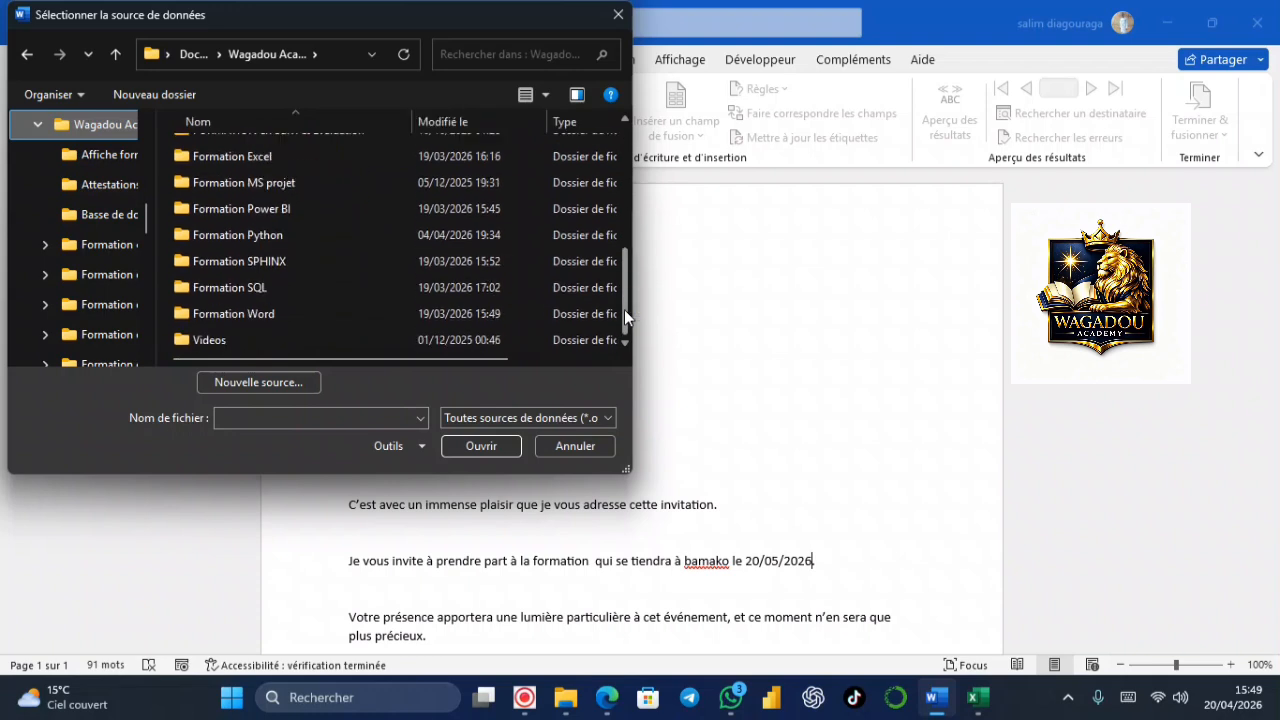
pyautogui.click(276, 310)
pyautogui.doubleClick(275, 313)
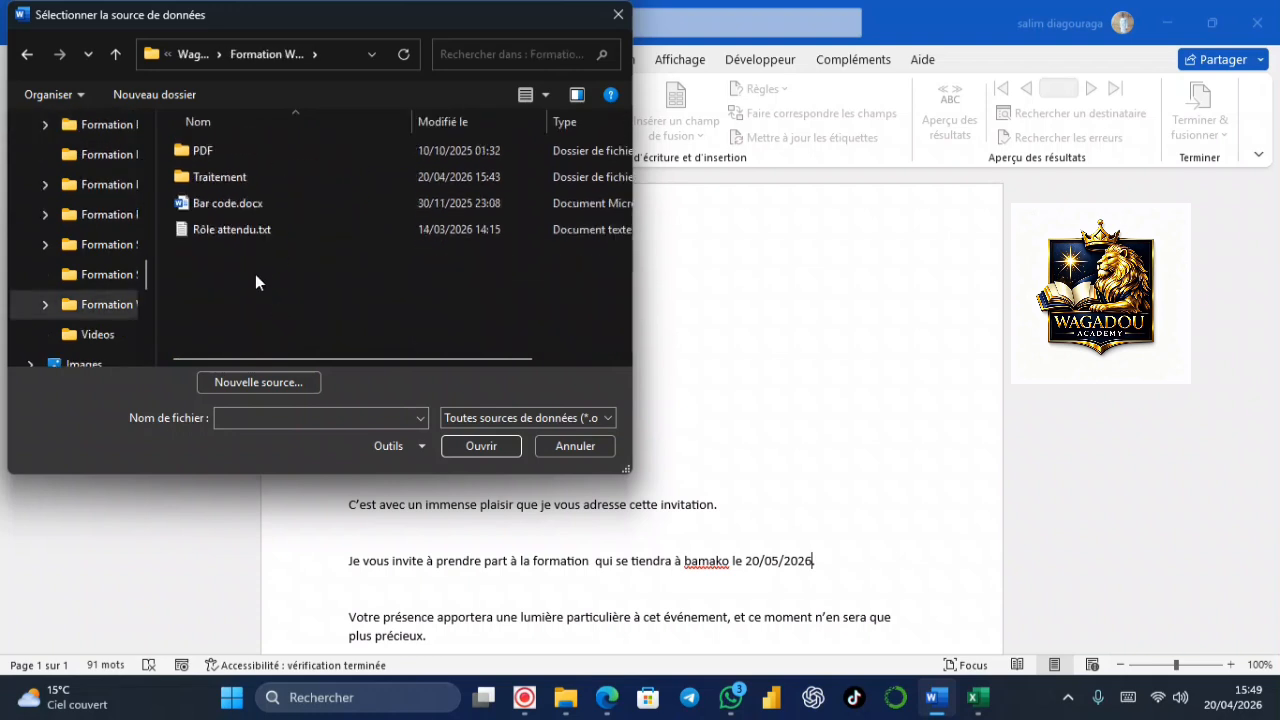
pyautogui.doubleClick(245, 177)
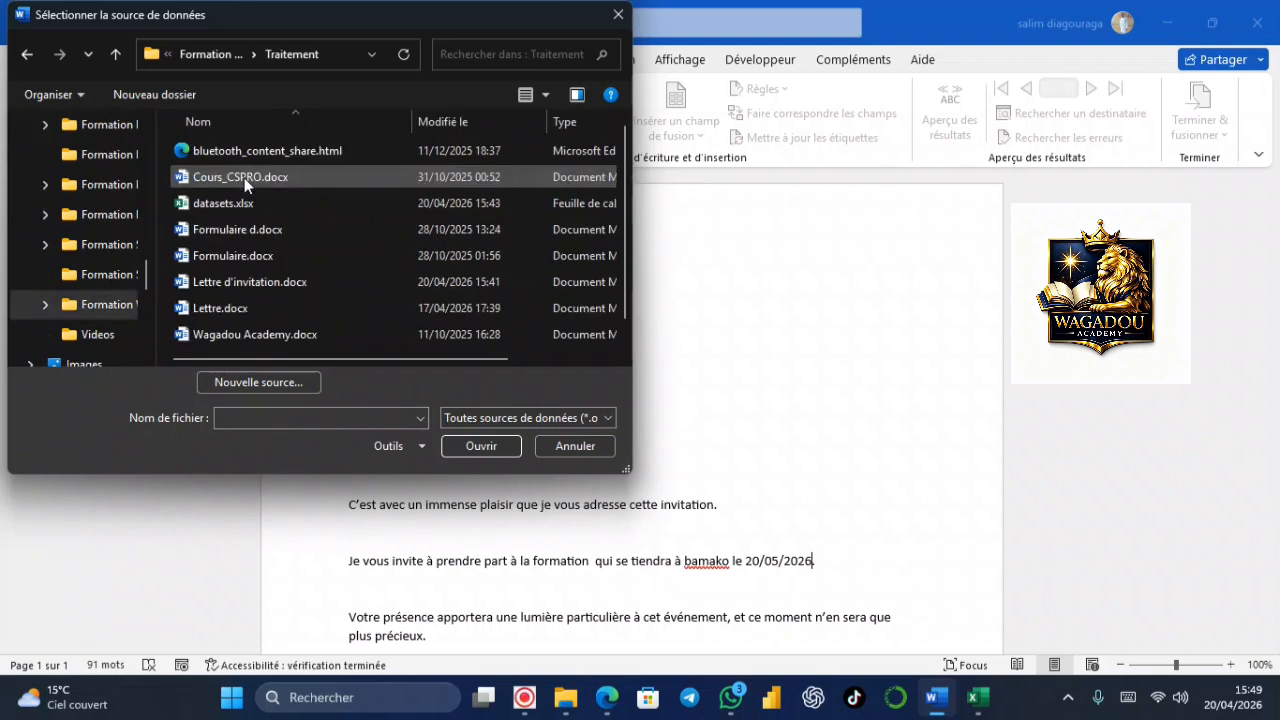
pyautogui.click(277, 200)
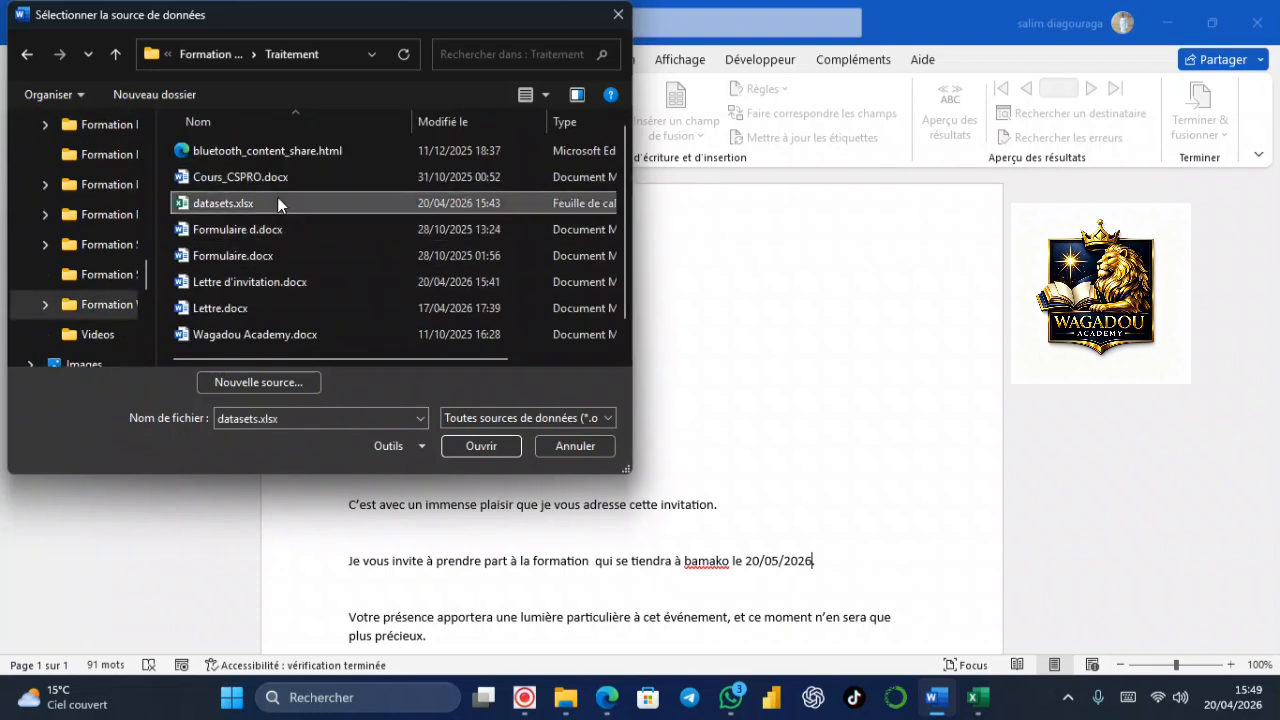
pyautogui.click(496, 452)
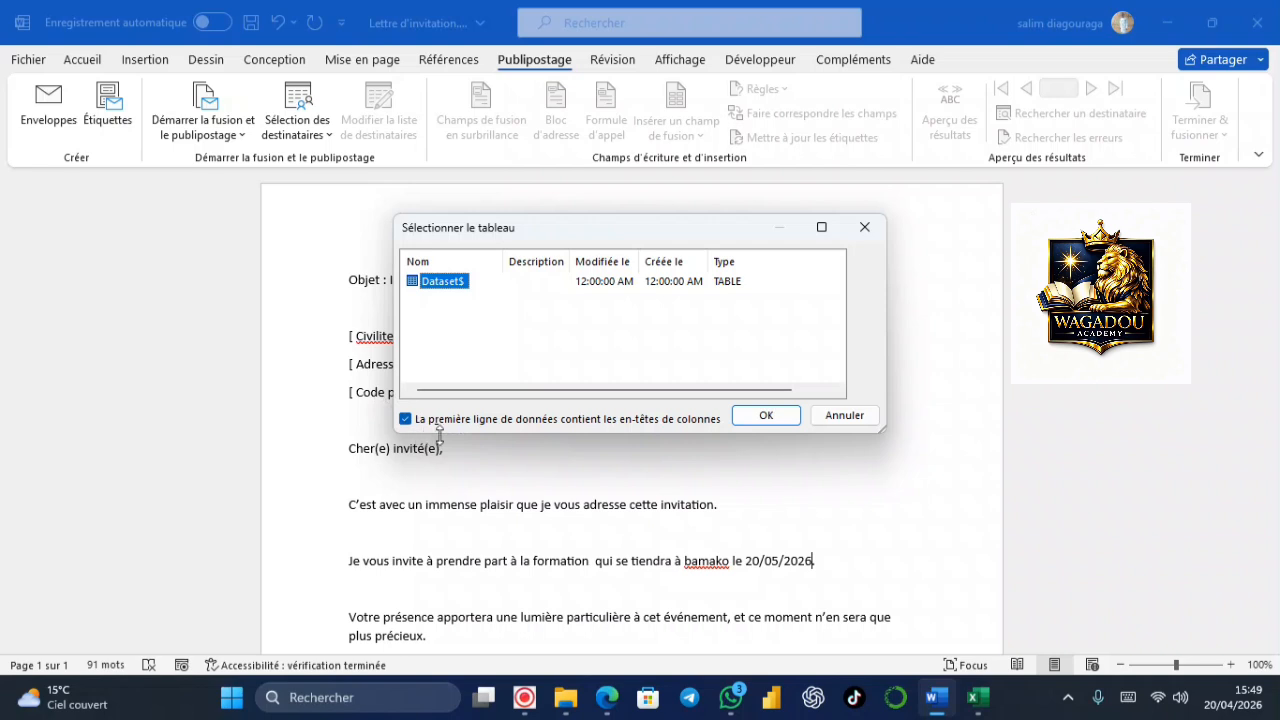
pyautogui.click(760, 417)
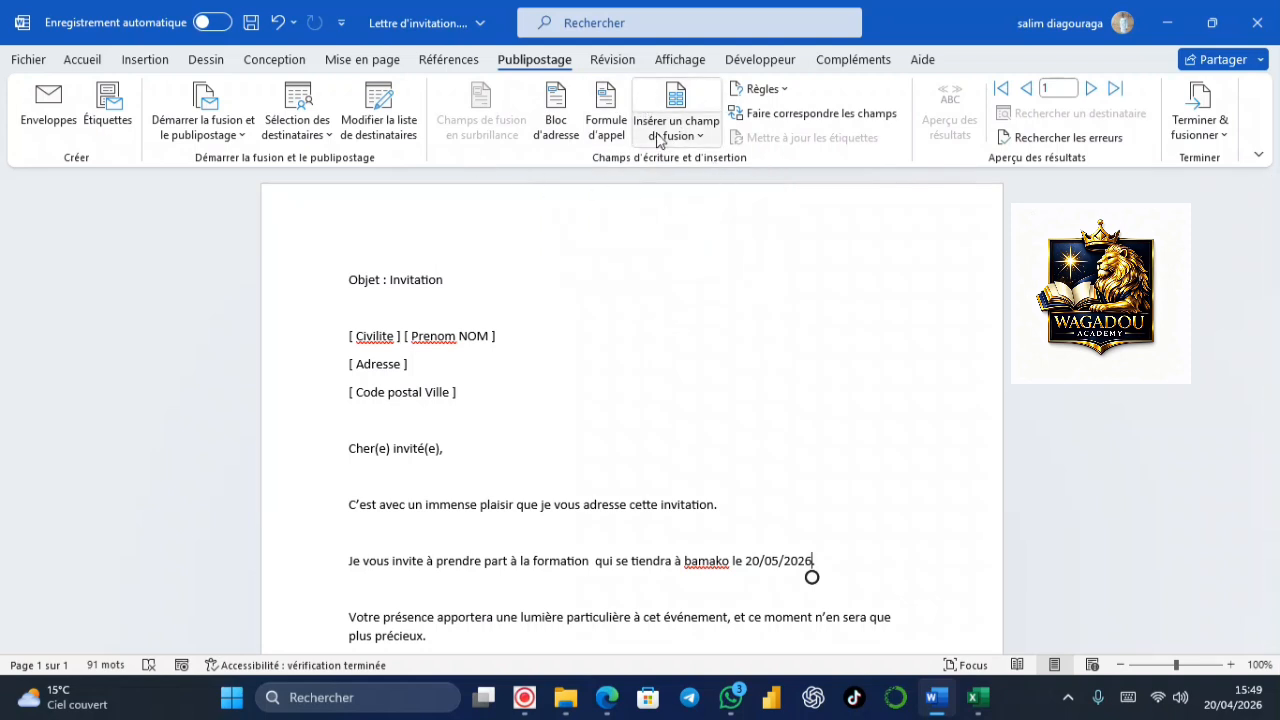
pyautogui.click(695, 137)
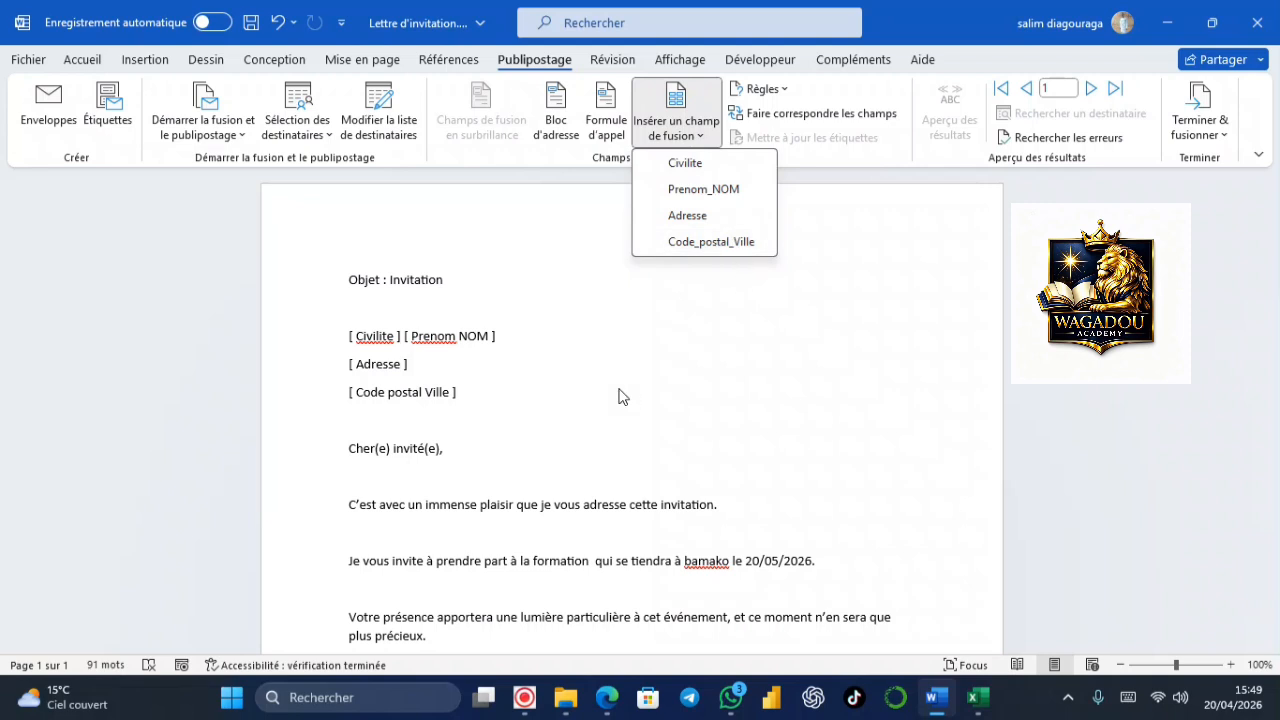
pyautogui.click(812, 562)
pyautogui.write('.')
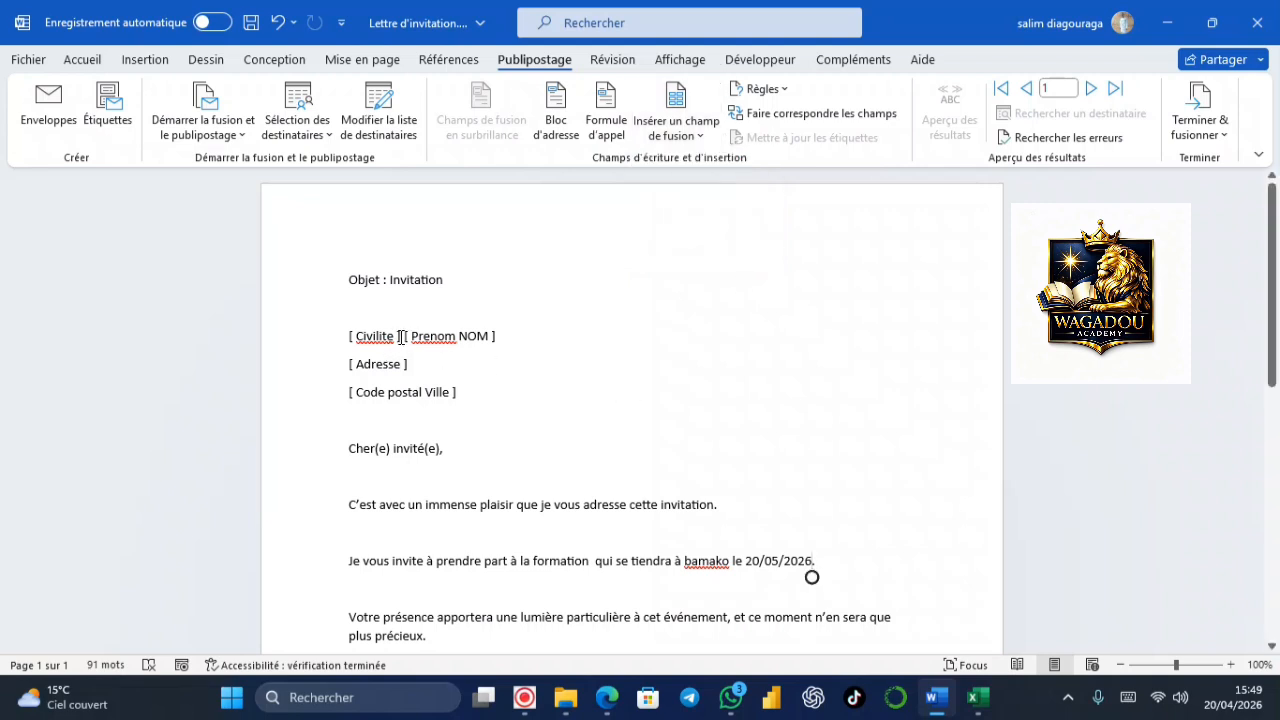
# Replace the "[ Civilite ]" placeholder in the recipient block with the Civilite merge field.
pyautogui.click(404, 337)
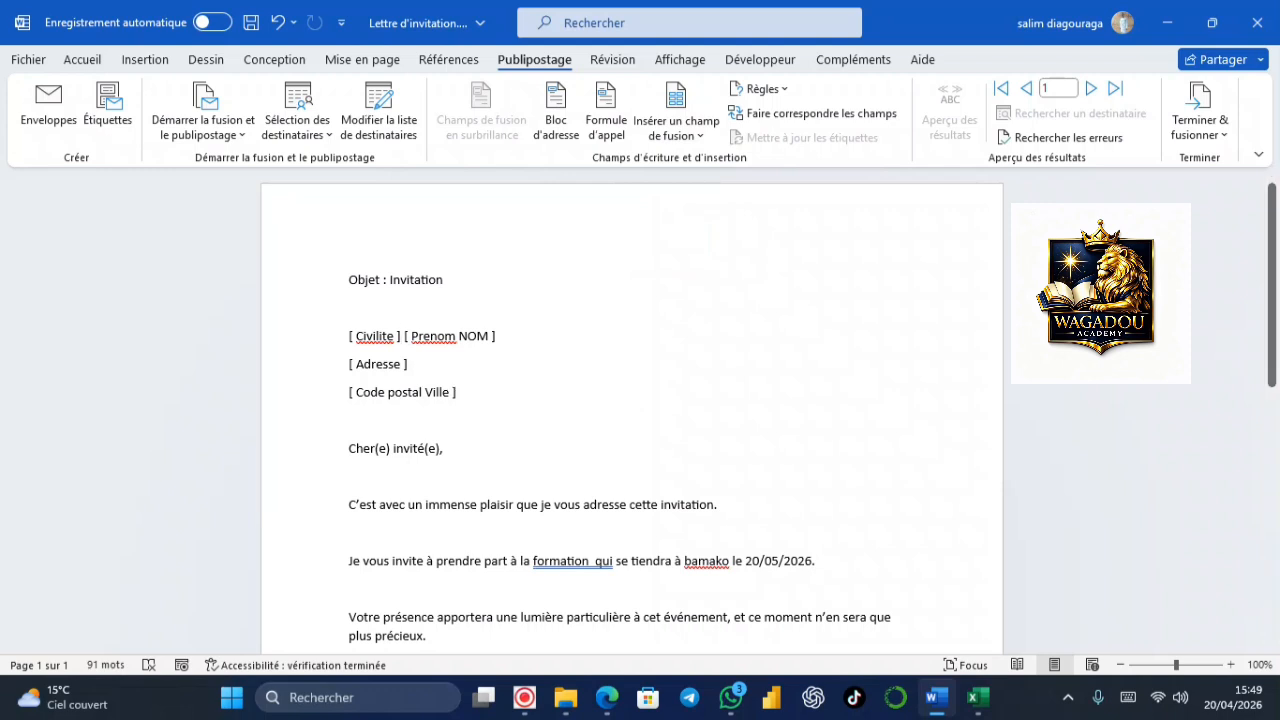
pyautogui.press('BackSpace')
pyautogui.press('BackSpace')
pyautogui.press('BackSpace')
pyautogui.press('BackSpace')
pyautogui.press('BackSpace')
pyautogui.press('BackSpace')
pyautogui.press('BackSpace')
pyautogui.press('BackSpace')
pyautogui.press('BackSpace')
pyautogui.press('BackSpace')
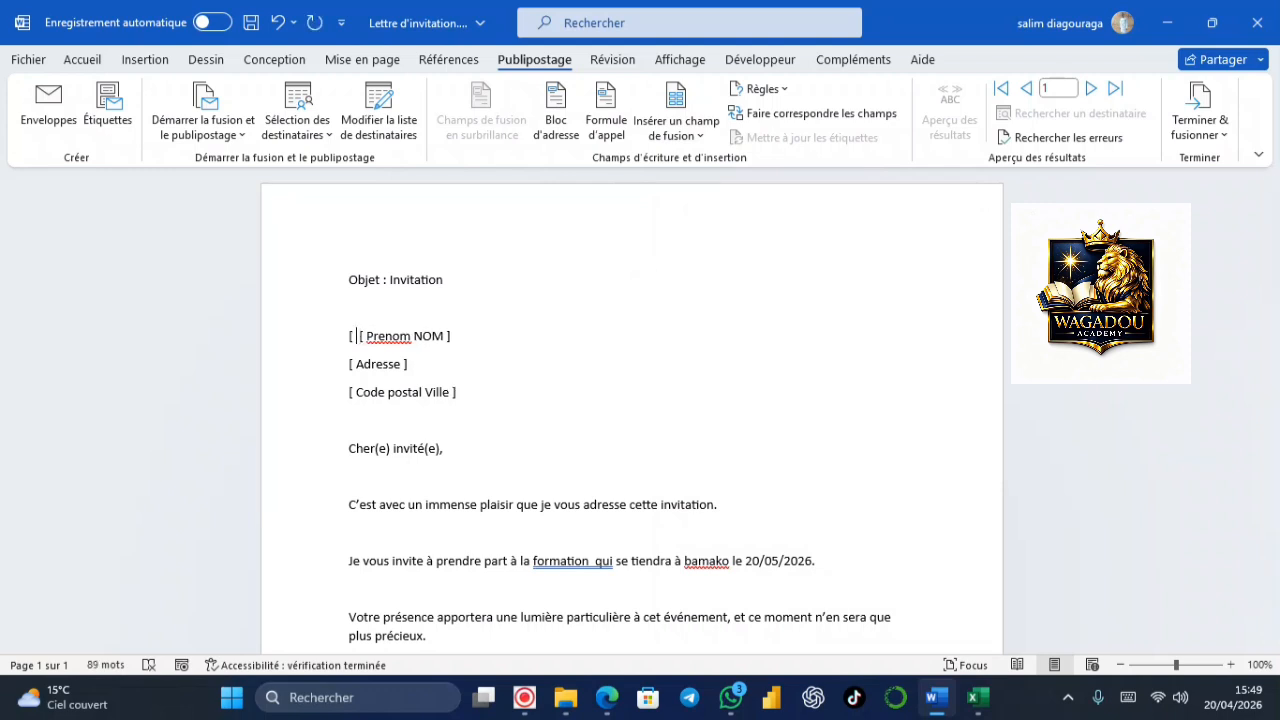
pyautogui.press('BackSpace')
pyautogui.press('BackSpace')
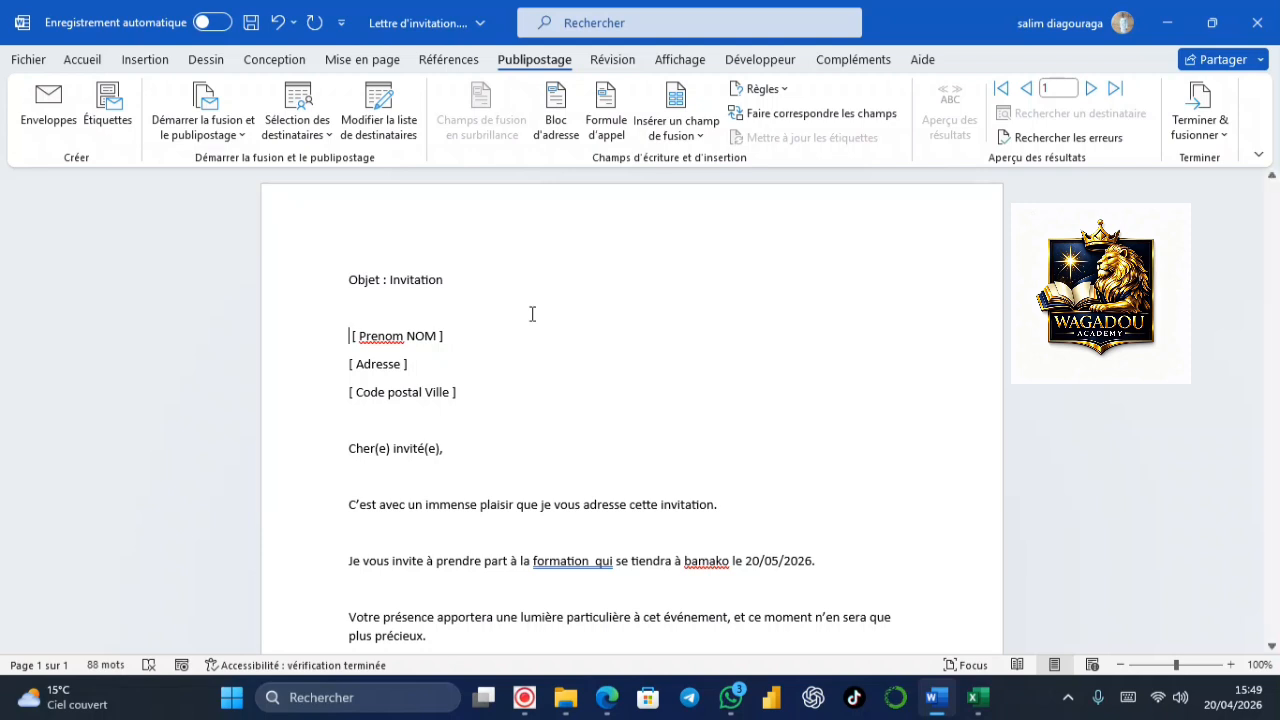
pyautogui.click(708, 140)
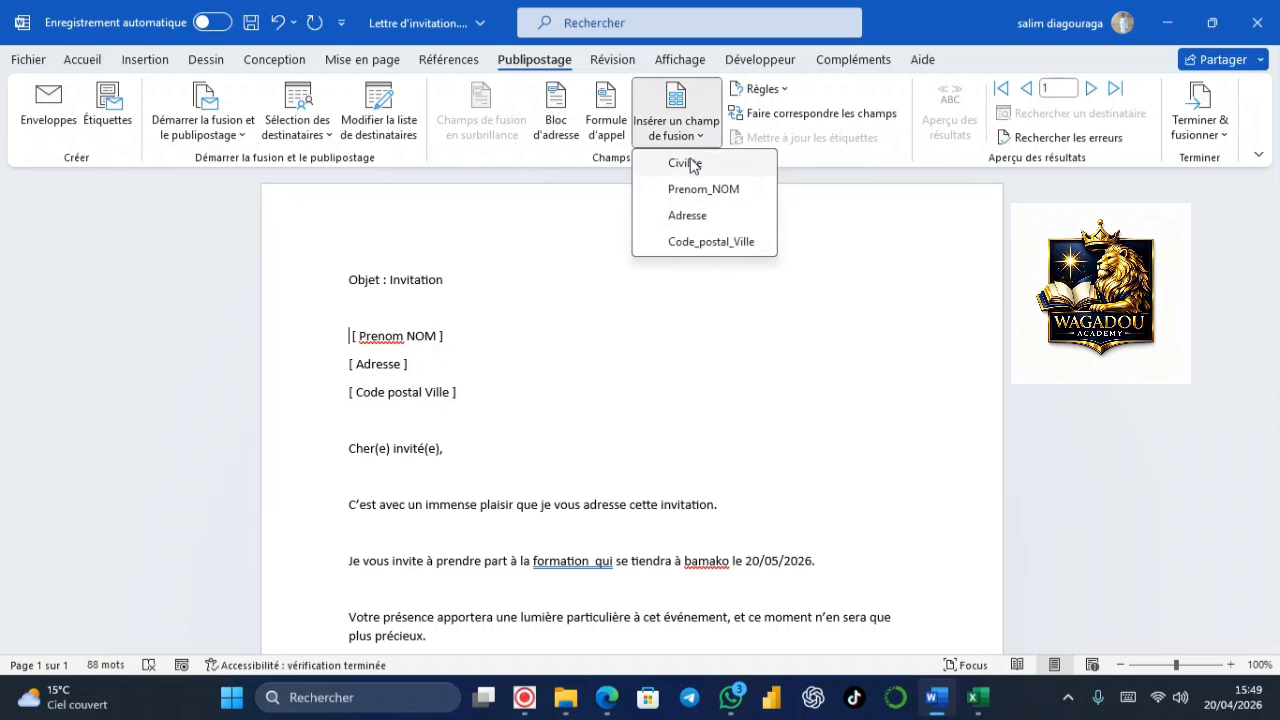
pyautogui.click(688, 163)
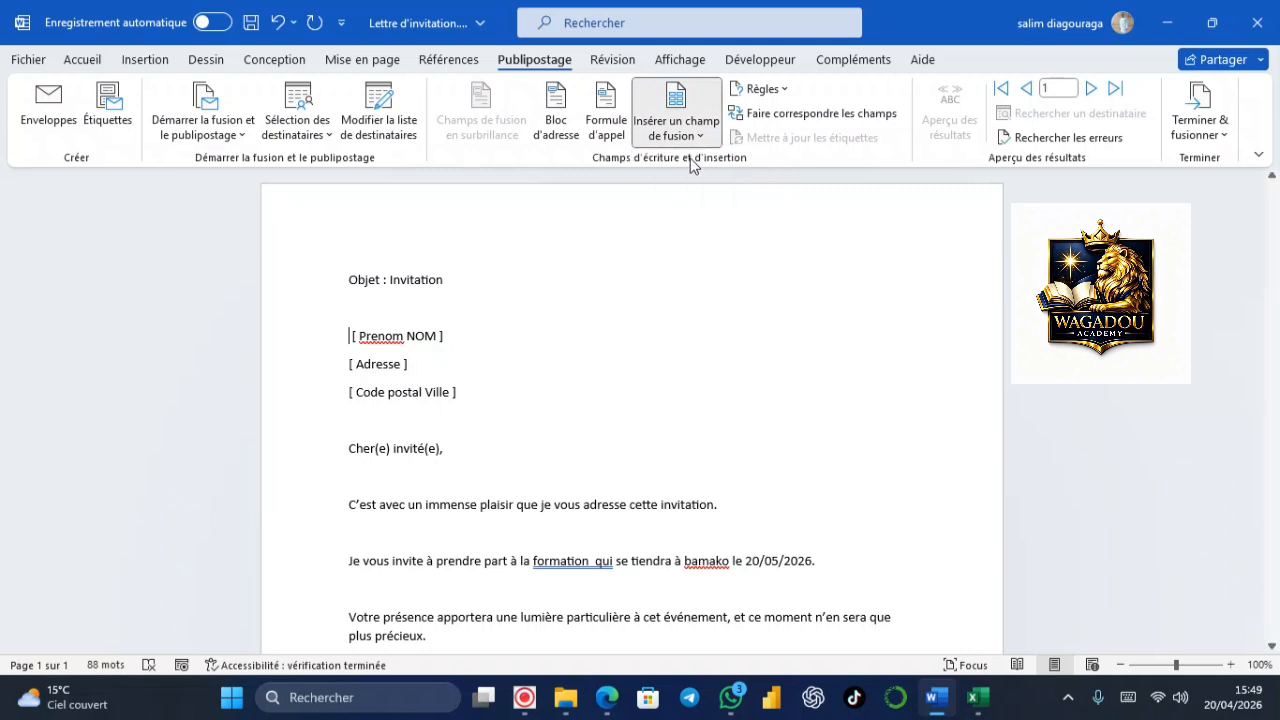
# Replace the "[ Prenom NOM ]" placeholder beside the Civilite field with the Prenom_NOM merge field.
pyautogui.click(497, 336)
pyautogui.press('BackSpace')
pyautogui.press('BackSpace')
pyautogui.press('BackSpace')
pyautogui.press('BackSpace')
pyautogui.press('BackSpace')
pyautogui.press('BackSpace')
pyautogui.press('BackSpace')
pyautogui.press('BackSpace')
pyautogui.press('BackSpace')
pyautogui.press('BackSpace')
pyautogui.press('BackSpace')
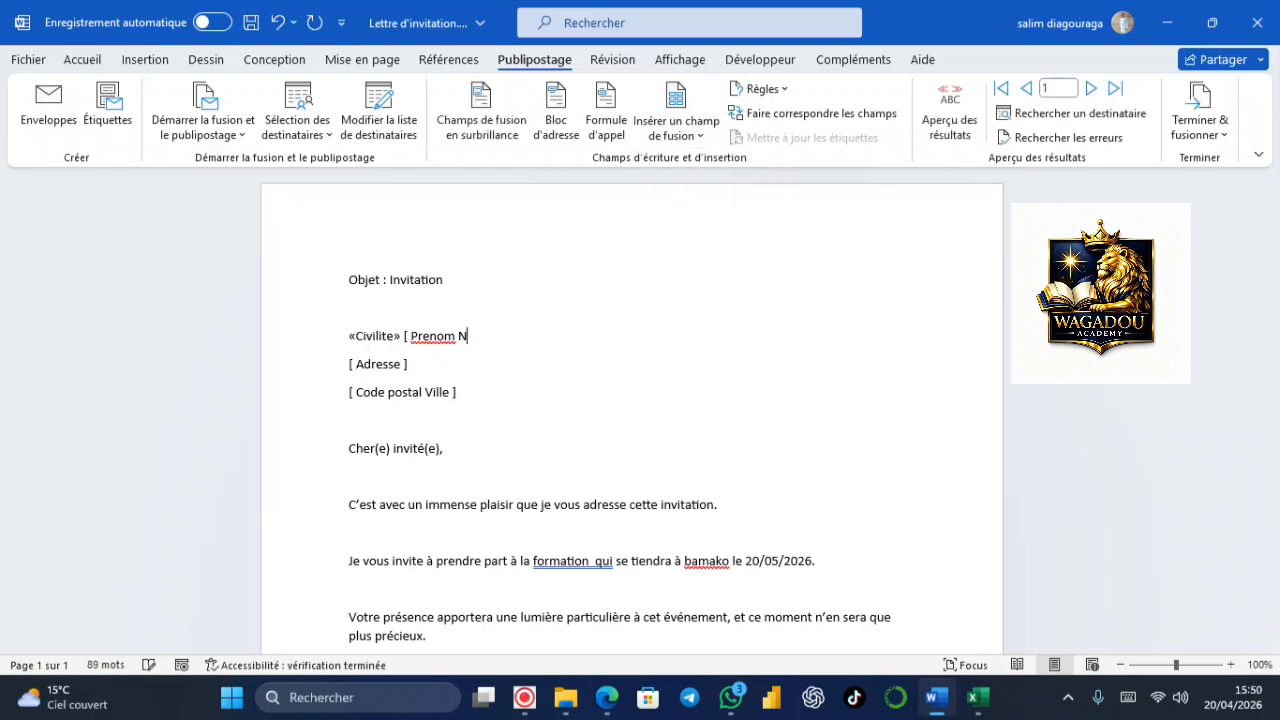
pyautogui.press('BackSpace')
pyautogui.press('BackSpace')
pyautogui.press('BackSpace')
pyautogui.press('BackSpace')
pyautogui.click(676, 128)
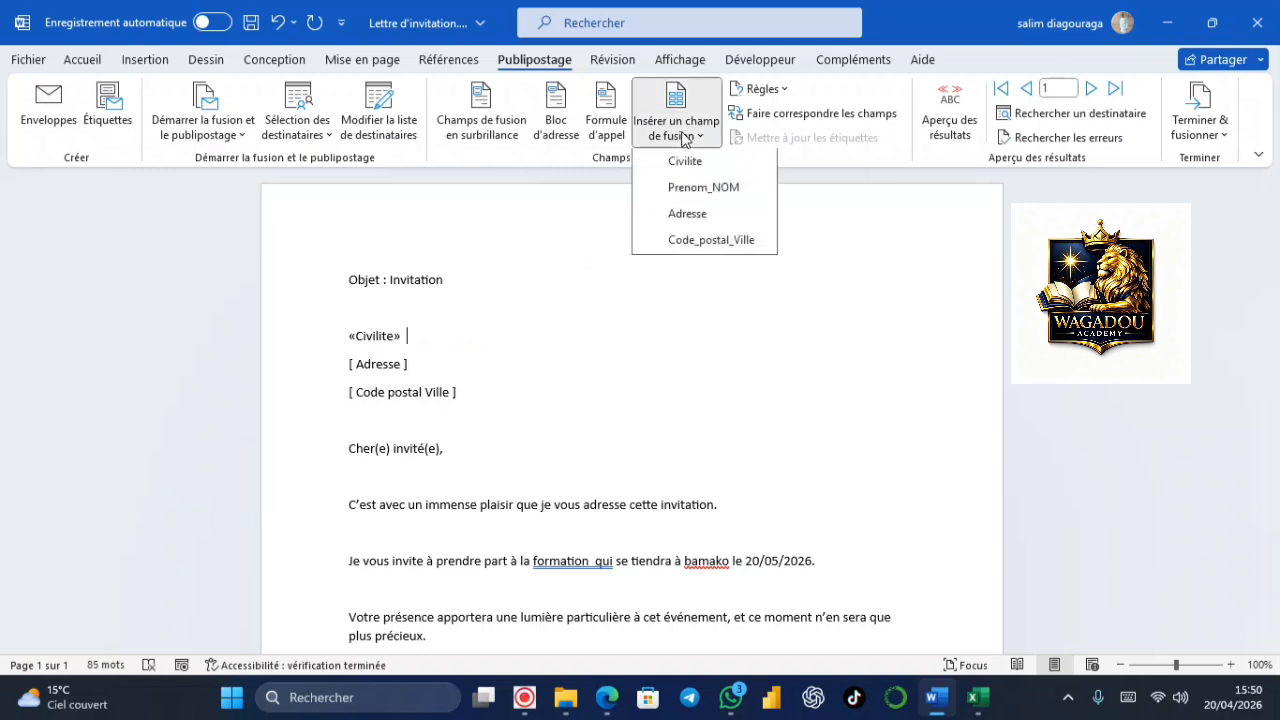
pyautogui.click(714, 190)
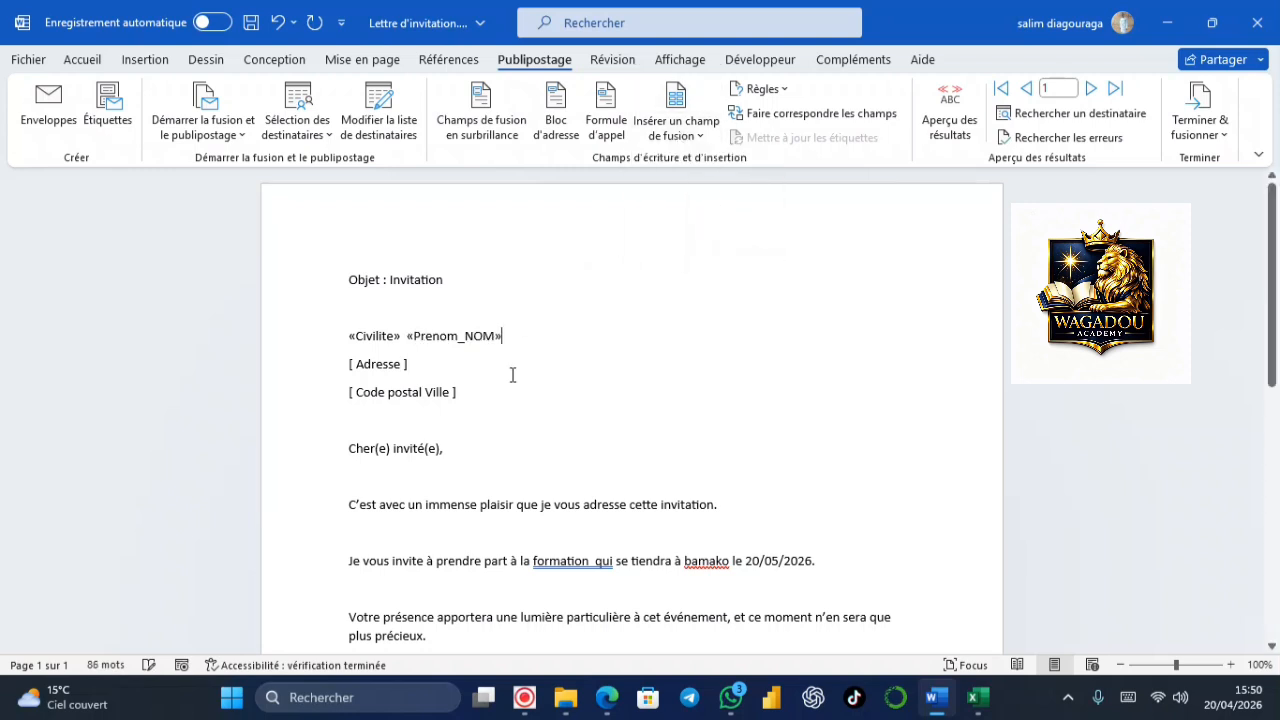
# Replace the "[ Adresse ]" placeholder on the second recipient line with the Adresse merge field.
pyautogui.click(433, 365)
pyautogui.press('BackSpace')
pyautogui.press('BackSpace')
pyautogui.press('BackSpace')
pyautogui.press('BackSpace')
pyautogui.press('BackSpace')
pyautogui.press('BackSpace')
pyautogui.press('BackSpace')
pyautogui.press('BackSpace')
pyautogui.press('BackSpace')
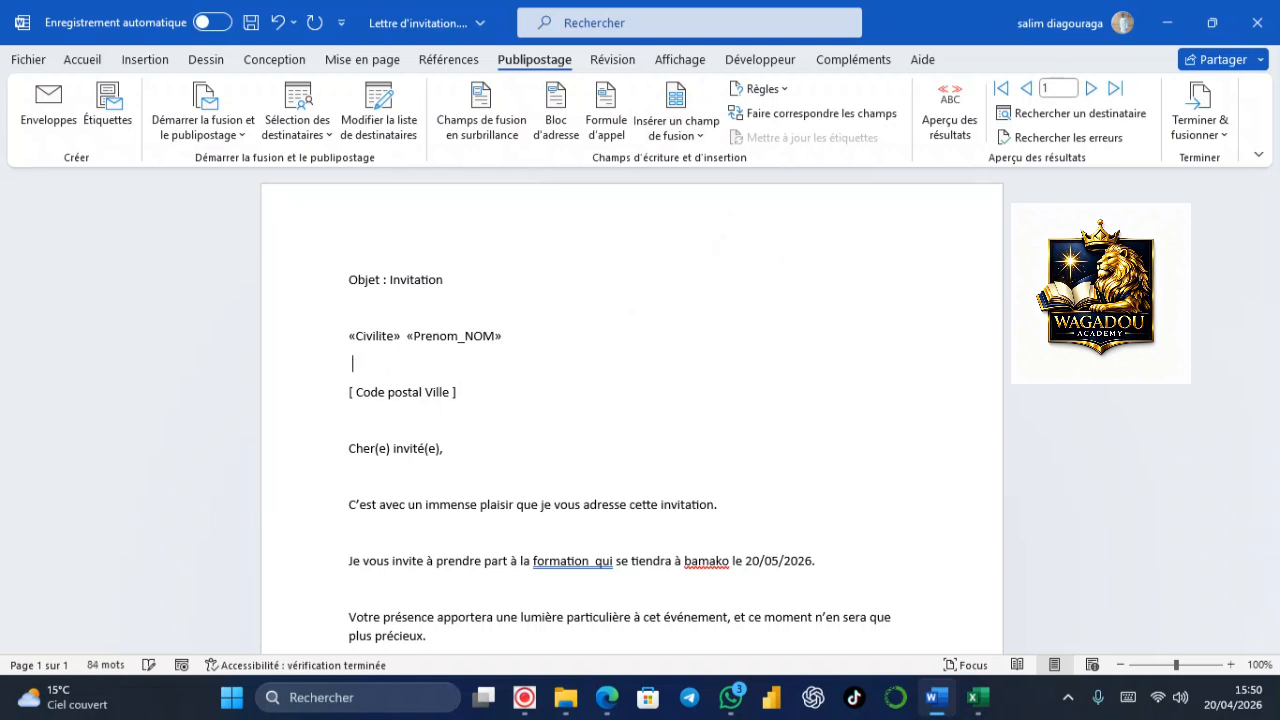
pyautogui.click(697, 137)
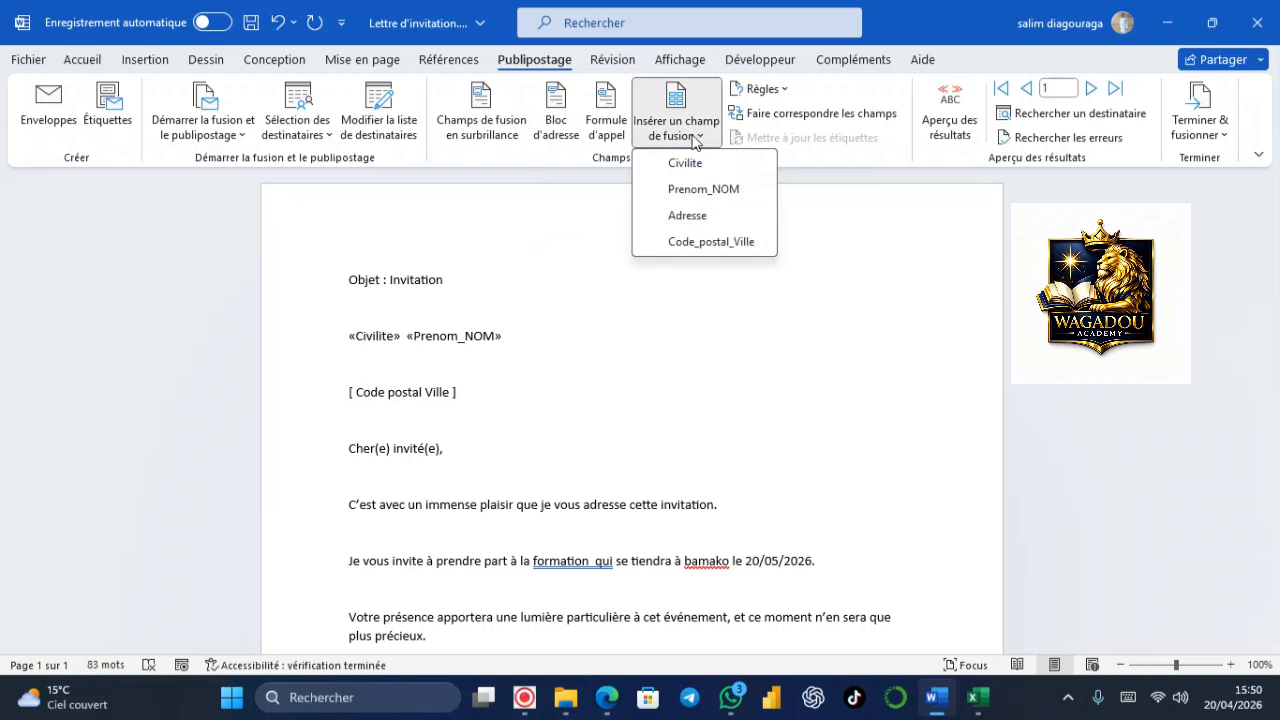
pyautogui.click(700, 222)
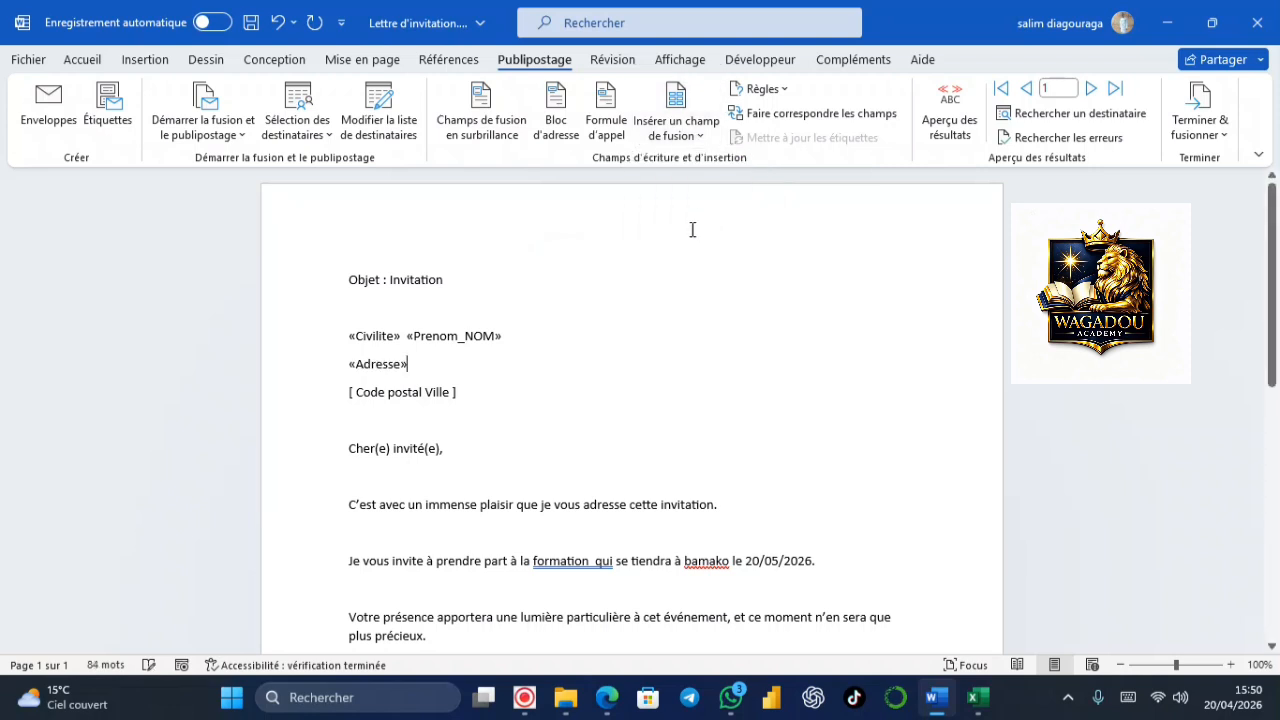
# Replace the "[ Code postal Ville ]" placeholder on the third recipient line with the Code_postal_Ville merge field.
pyautogui.click(468, 400)
pyautogui.press('BackSpace')
pyautogui.press('BackSpace')
pyautogui.press('BackSpace')
pyautogui.press('BackSpace')
pyautogui.press('BackSpace')
pyautogui.press('BackSpace')
pyautogui.press('BackSpace')
pyautogui.press('BackSpace')
pyautogui.press('BackSpace')
pyautogui.press('BackSpace')
pyautogui.press('BackSpace')
pyautogui.press('BackSpace')
pyautogui.press('BackSpace')
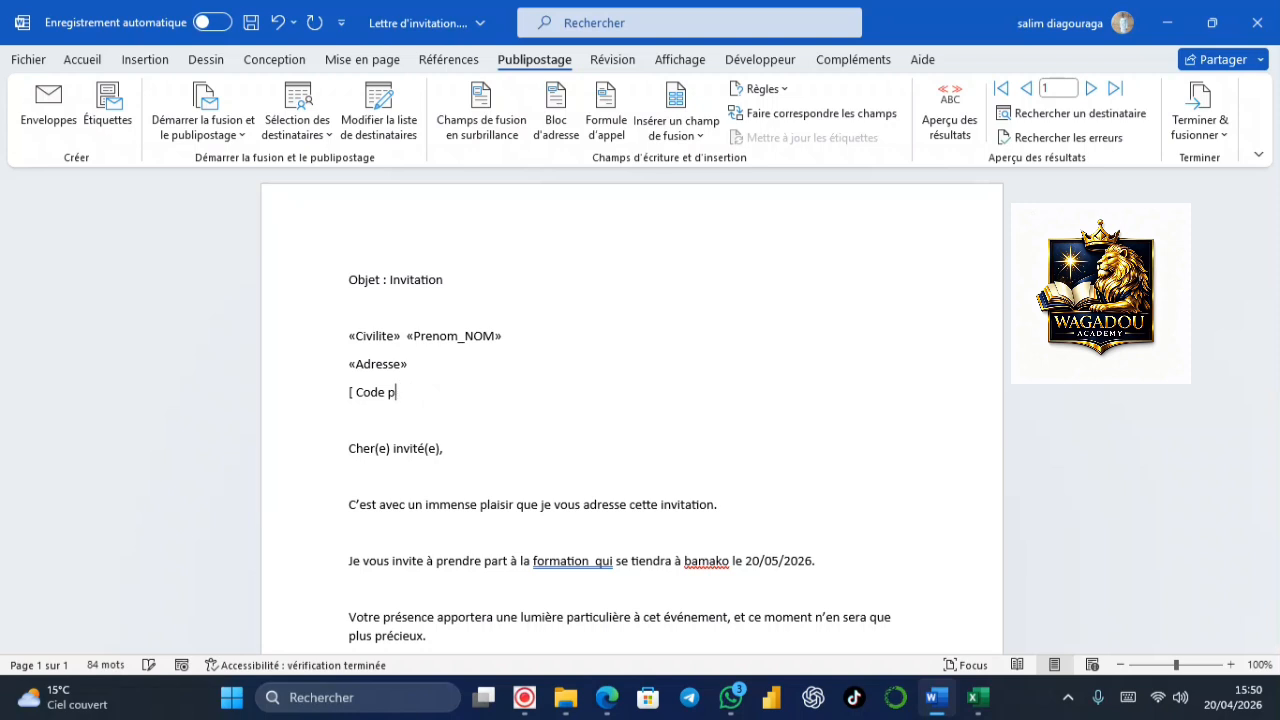
pyautogui.press('BackSpace')
pyautogui.press('BackSpace')
pyautogui.press('BackSpace')
pyautogui.press('BackSpace')
pyautogui.press('BackSpace')
pyautogui.press('BackSpace')
pyautogui.press('BackSpace')
pyautogui.press('BackSpace')
pyautogui.click(700, 140)
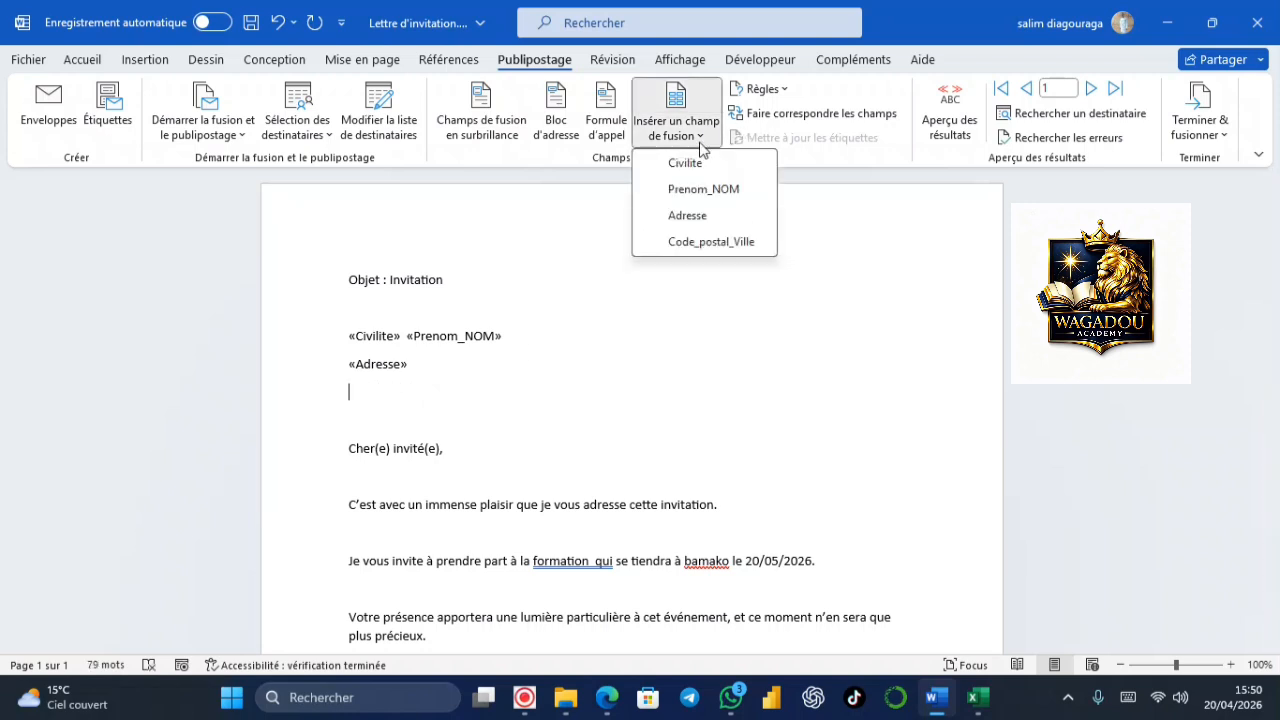
pyautogui.click(713, 242)
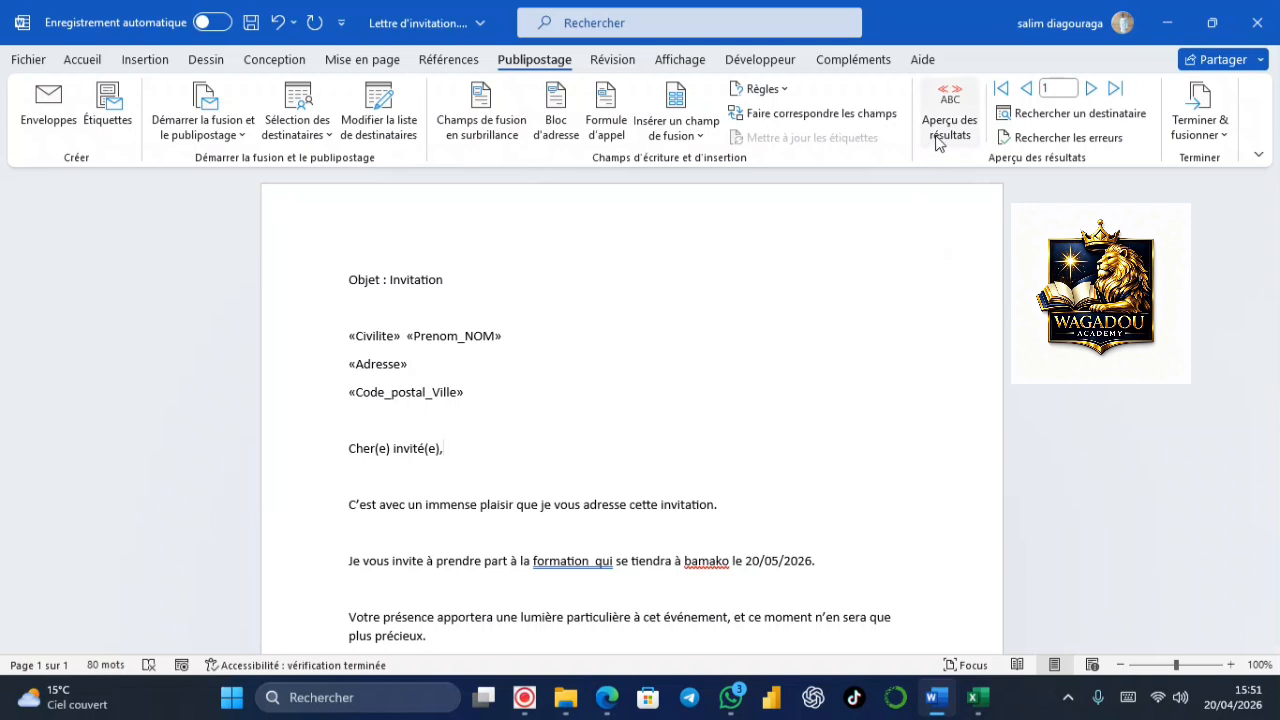
# Preview the merge results, starting from the last record and stepping back one recipient at a time to record 985.
pyautogui.click(1116, 89)
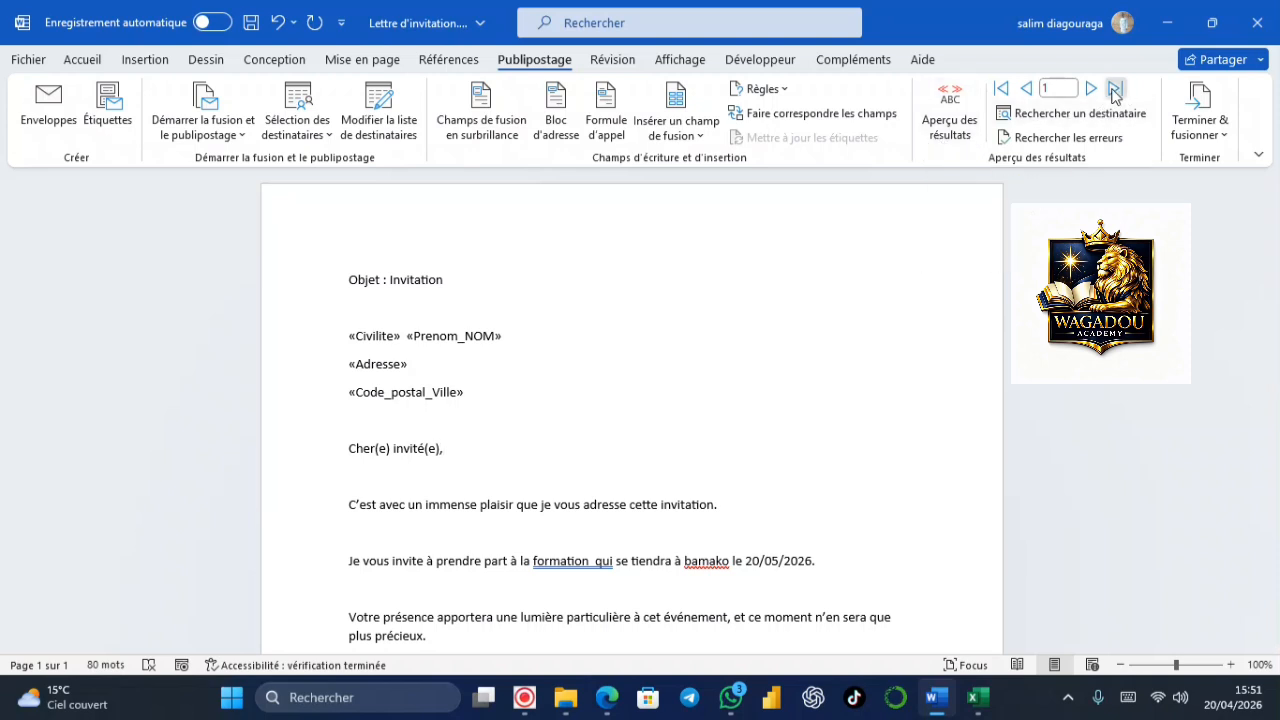
pyautogui.click(940, 125)
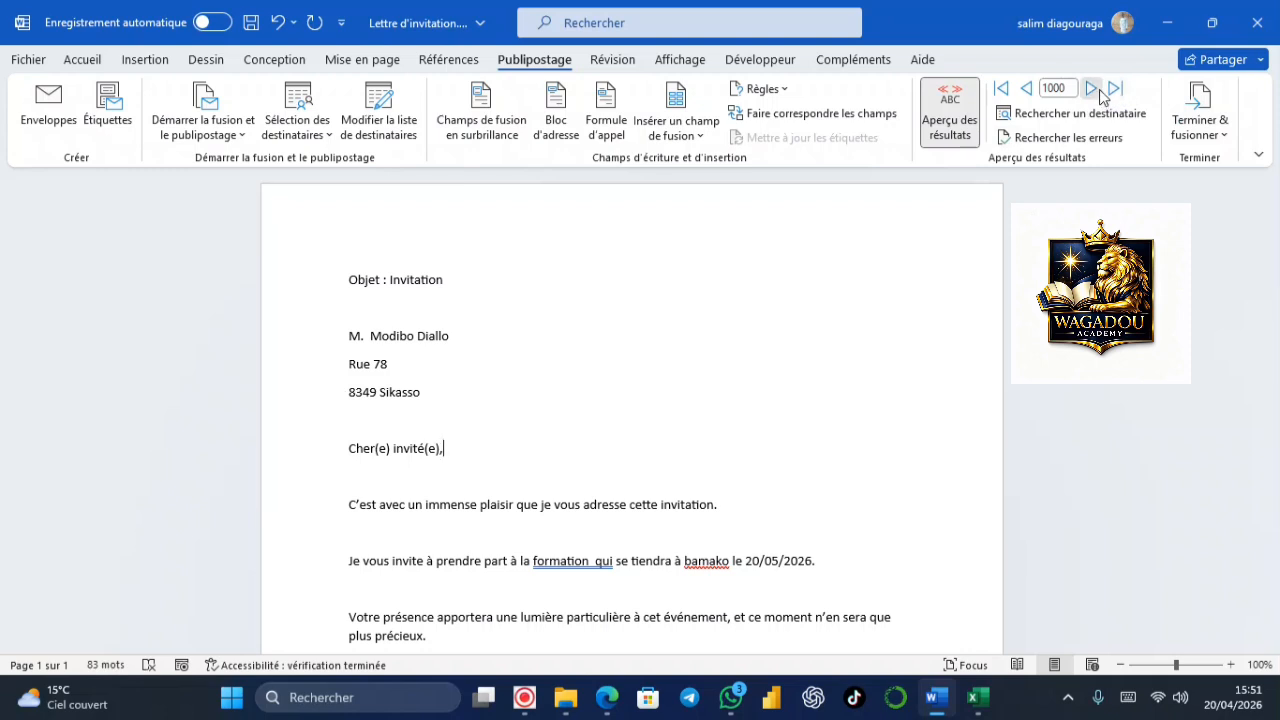
pyautogui.click(1027, 89)
pyautogui.click(1027, 89)
pyautogui.click(1027, 89)
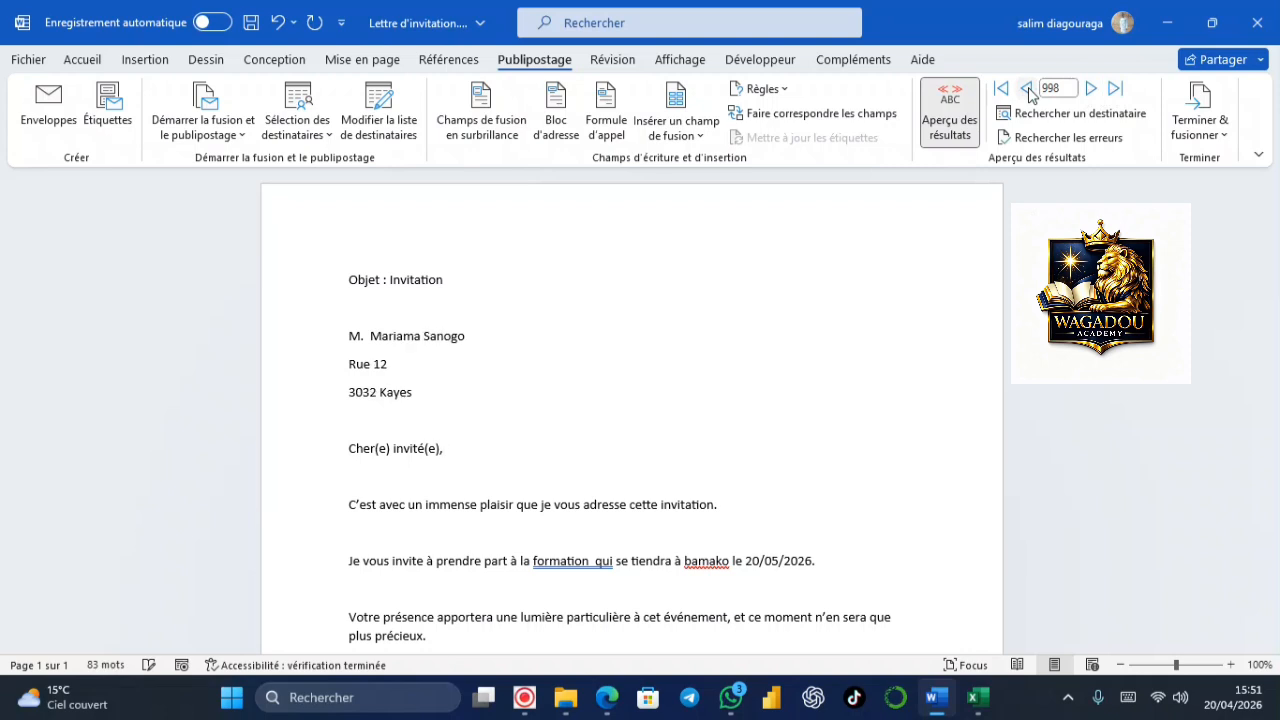
pyautogui.click(1027, 89)
pyautogui.click(1027, 89)
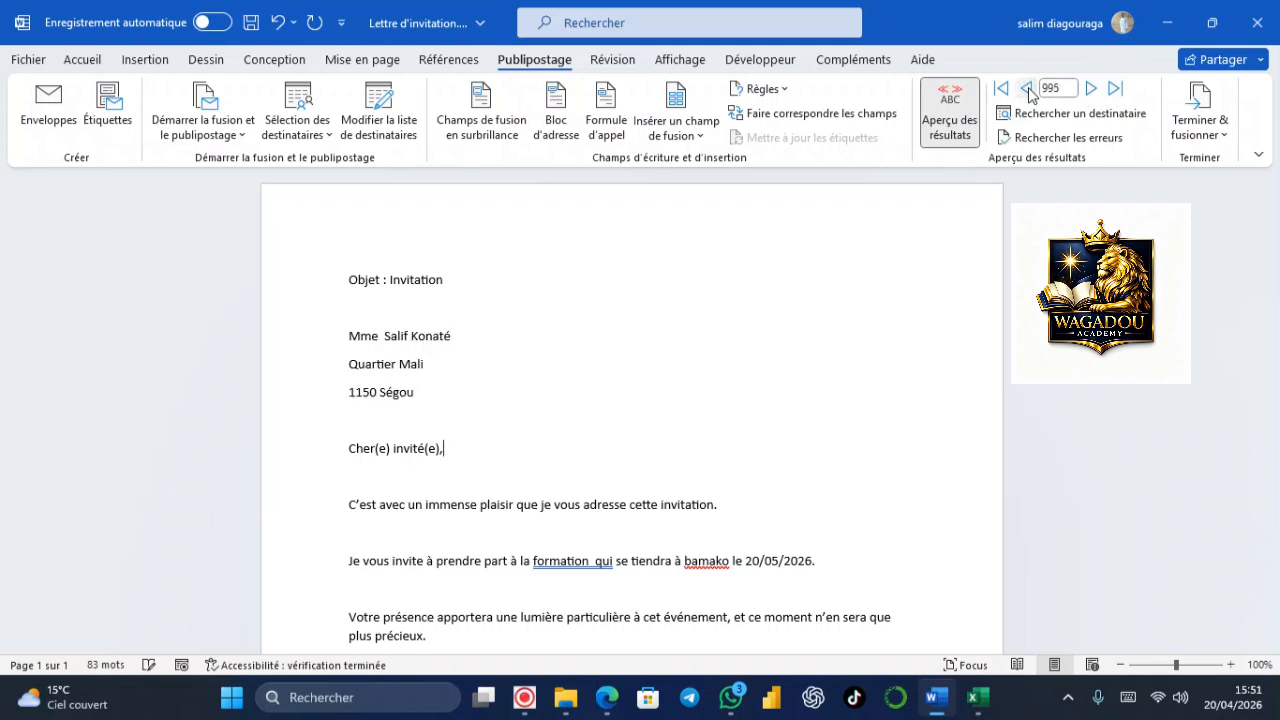
pyautogui.click(1027, 89)
pyautogui.click(1027, 89)
pyautogui.click(1027, 89)
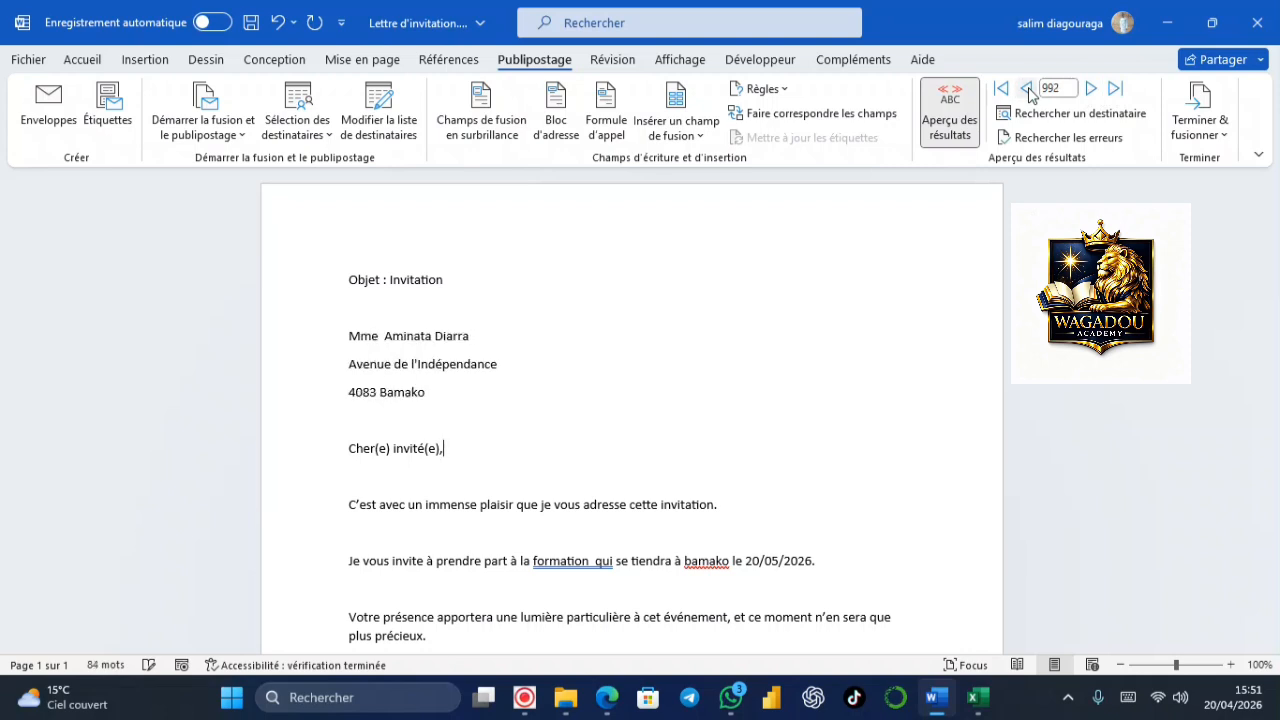
pyautogui.click(1027, 89)
pyautogui.click(1027, 89)
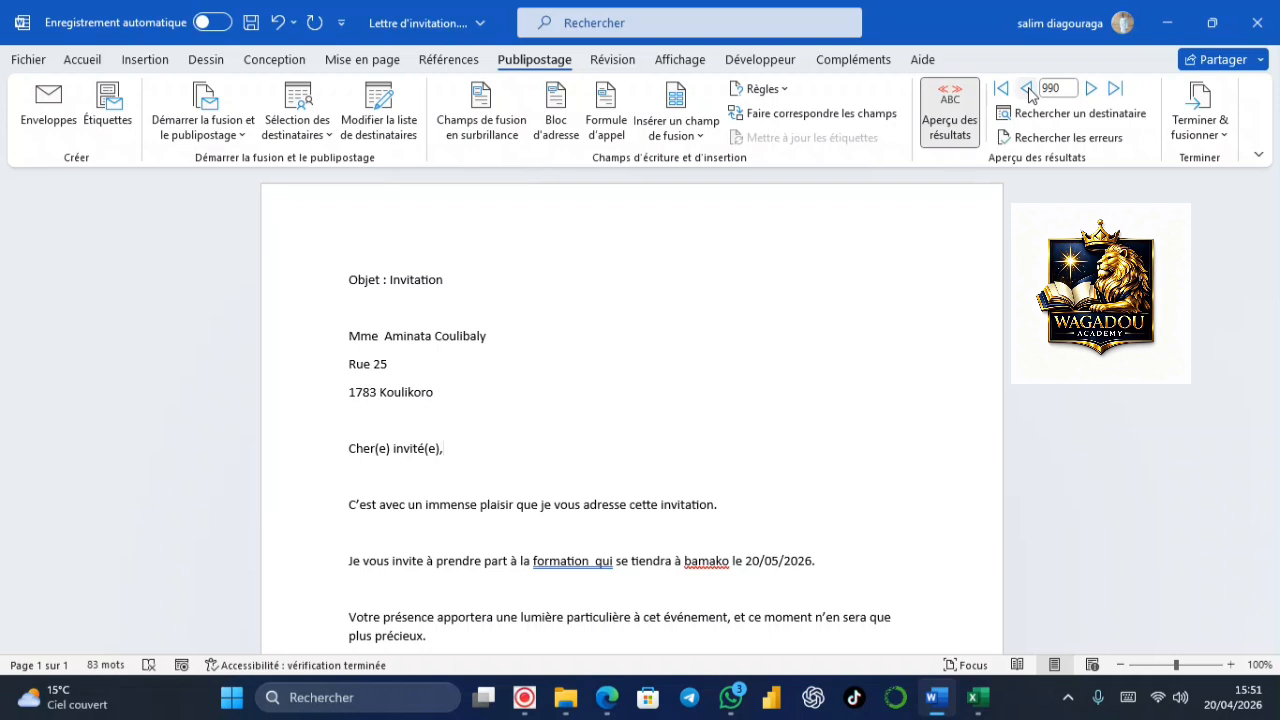
pyautogui.click(1027, 89)
pyautogui.click(1027, 89)
pyautogui.click(1027, 89)
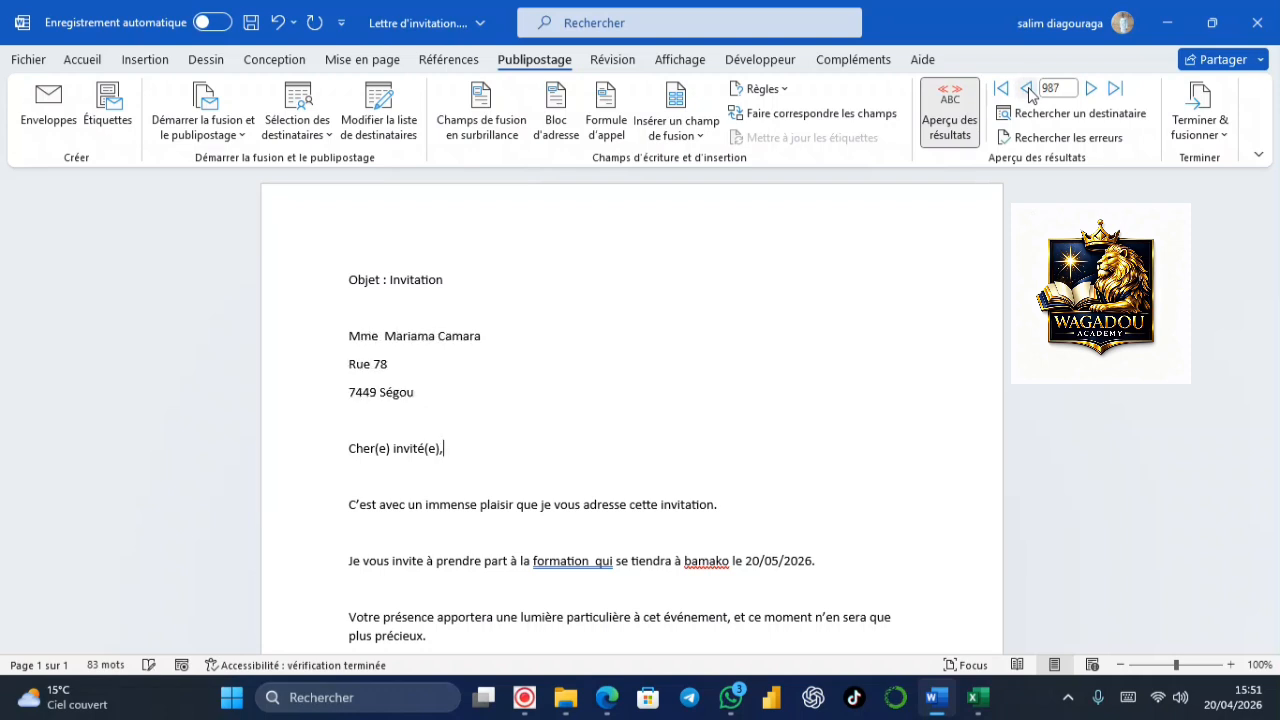
pyautogui.click(1027, 89)
pyautogui.click(1027, 89)
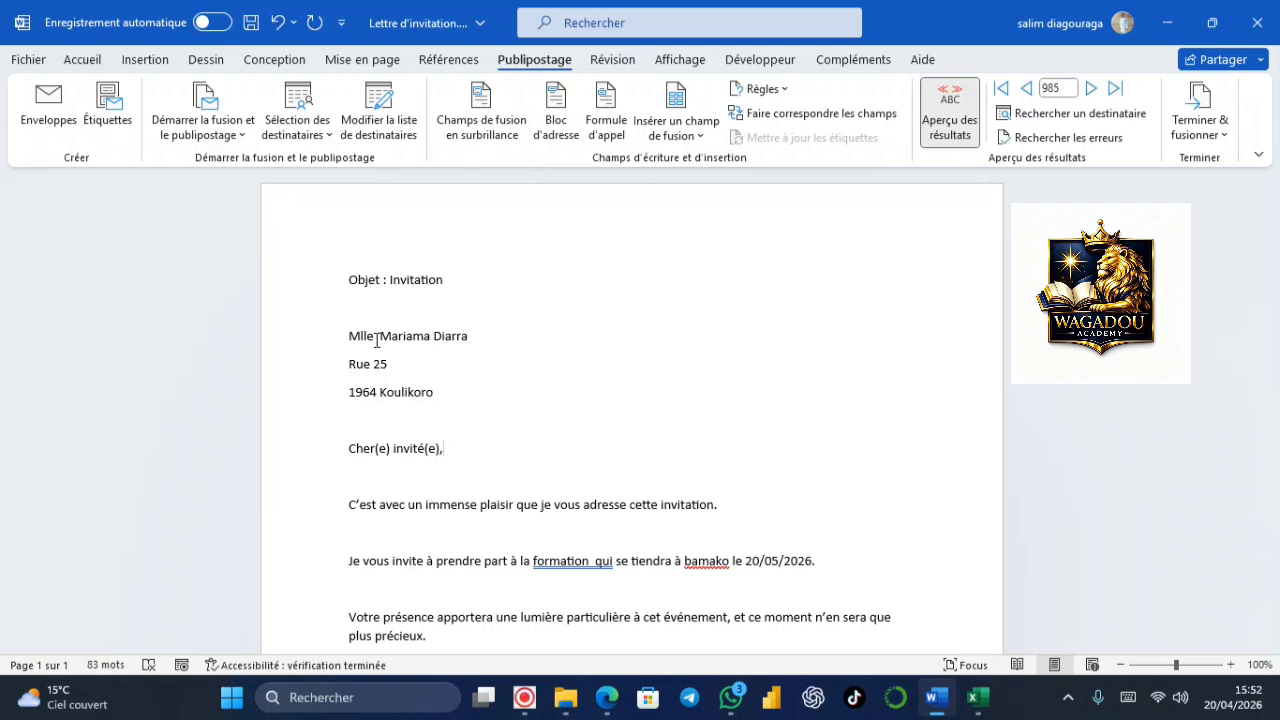
# Finish the merge into a new document of editable individual letters, including all records (Tous).
pyautogui.click(1224, 141)
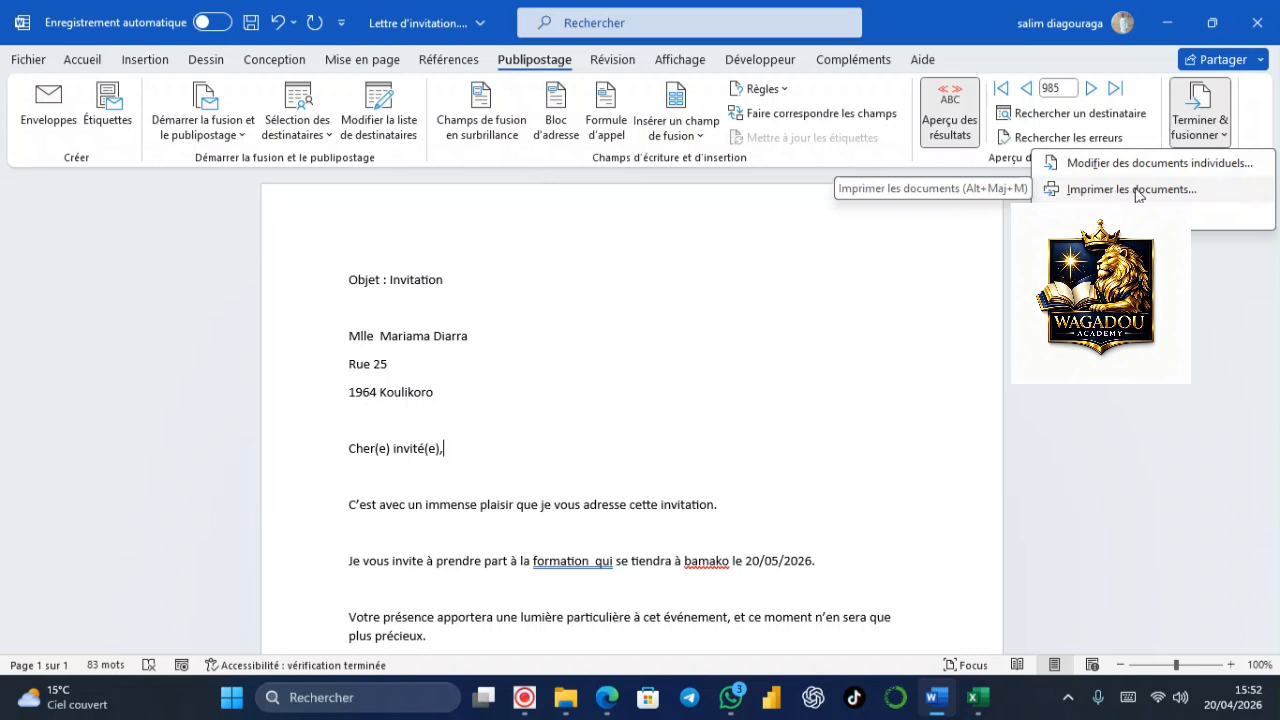
pyautogui.click(1206, 136)
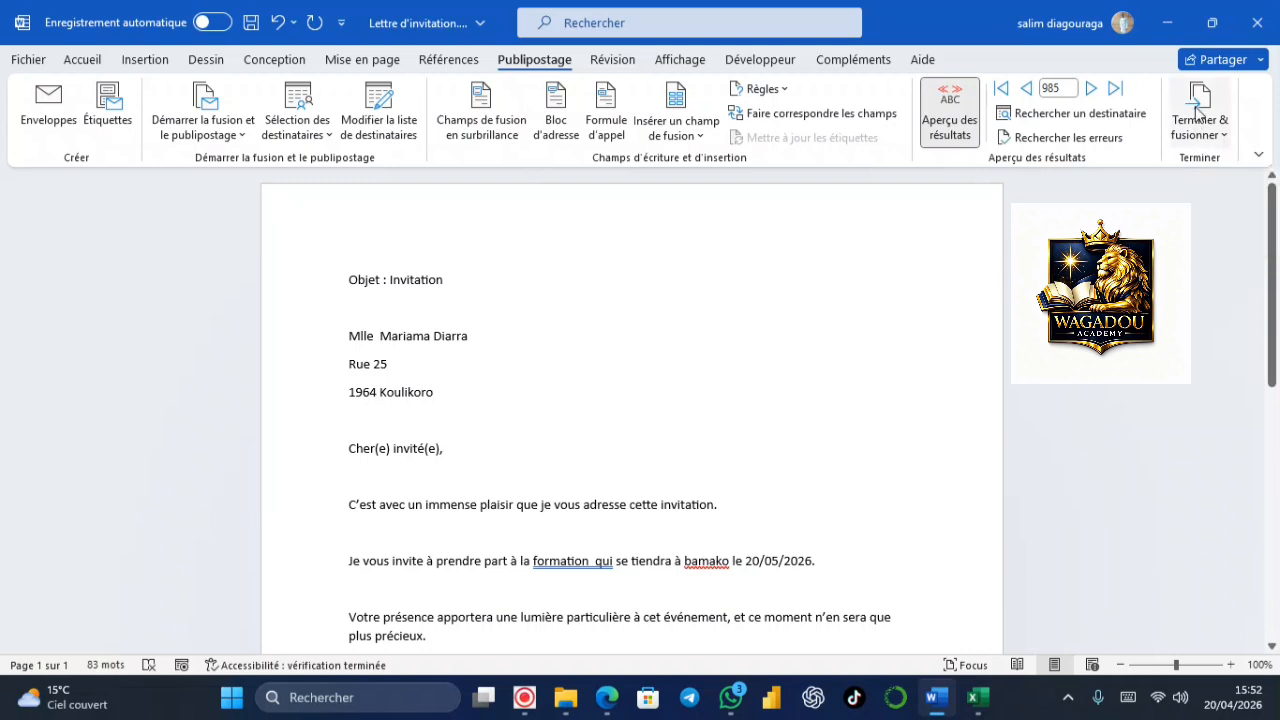
pyautogui.click(1200, 140)
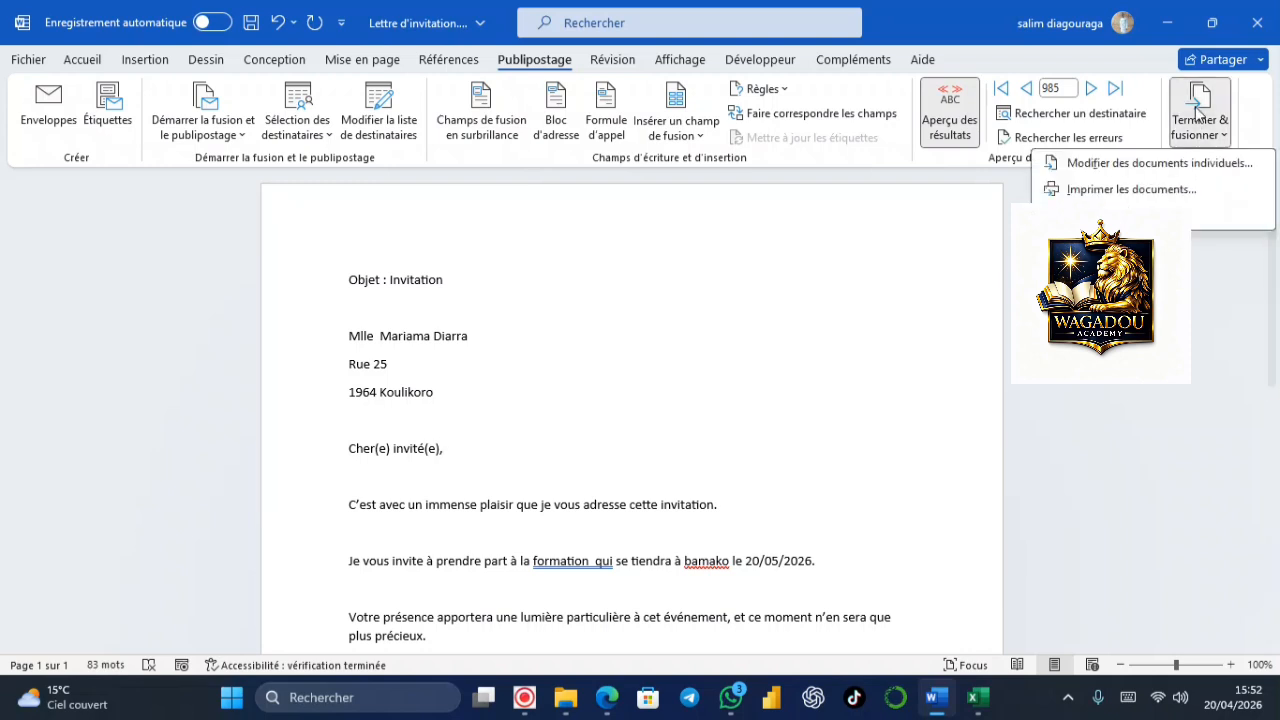
pyautogui.click(1115, 163)
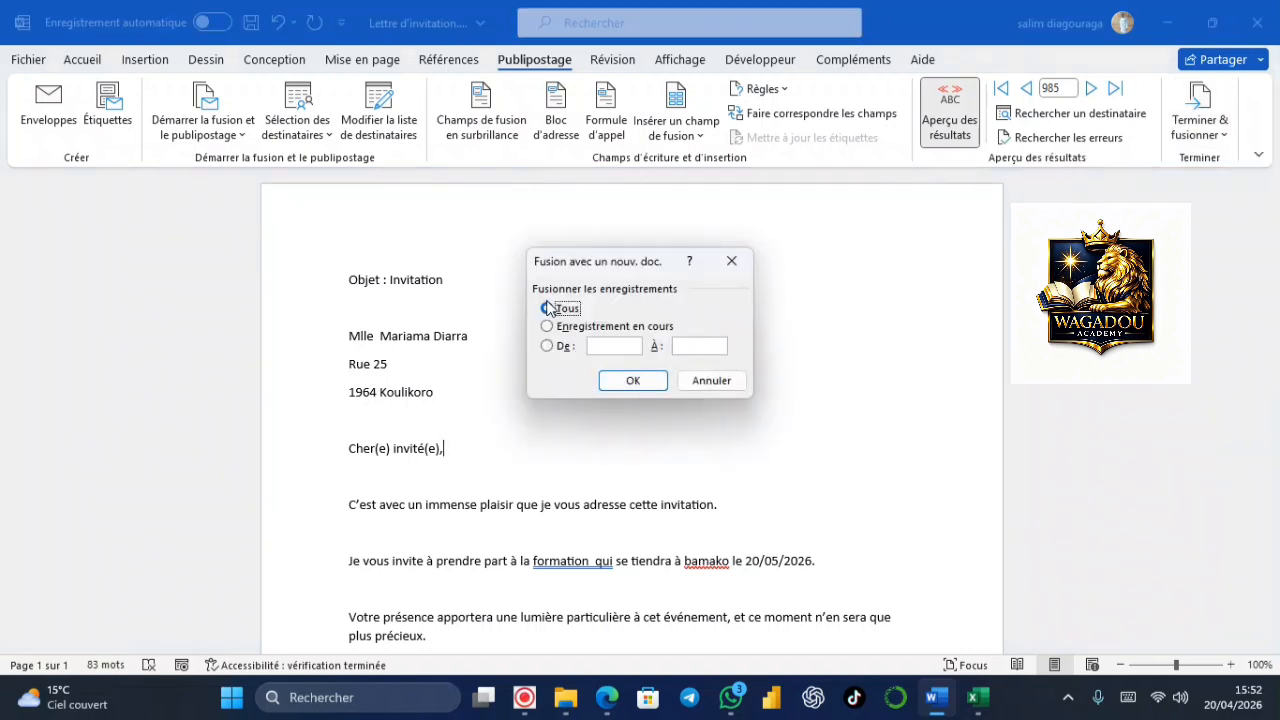
pyautogui.click(645, 387)
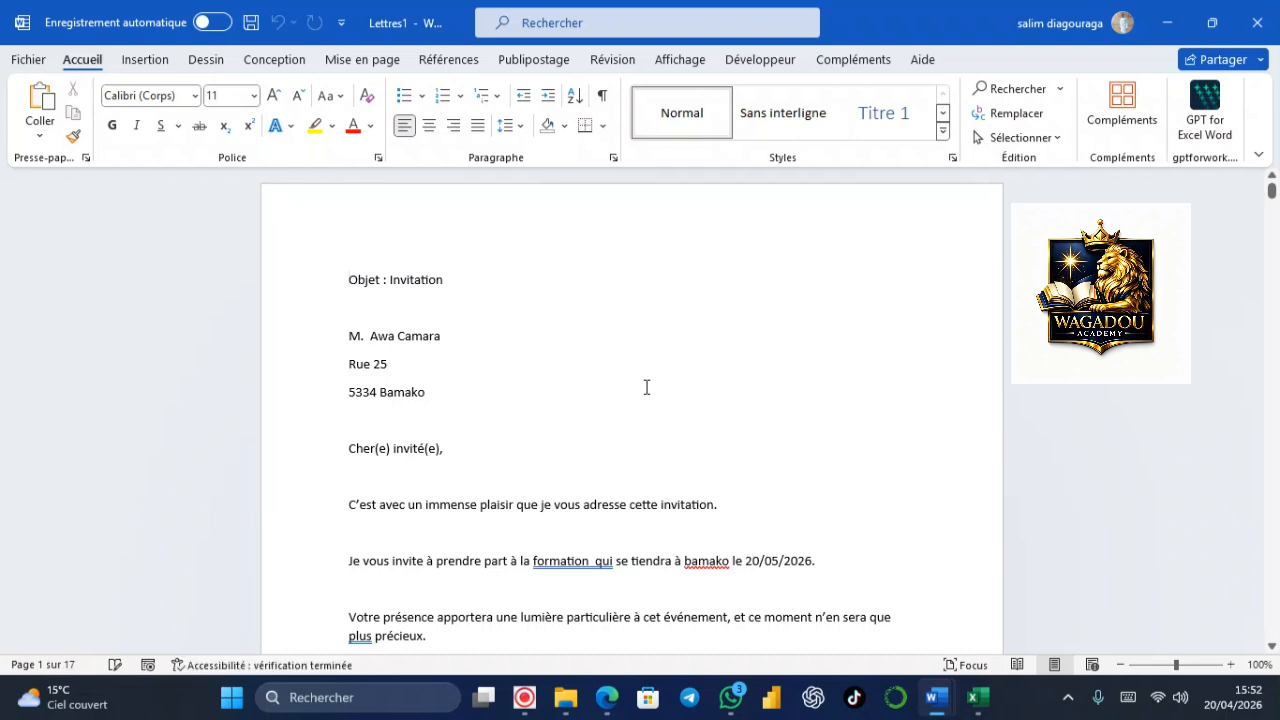
# Look through the merged letters page by page to check each recipient's title, name, address and postal code with city.
pyautogui.scroll(-4, 646, 387)
pyautogui.scroll(2, 646, 387)
pyautogui.scroll(4, 632, 410)
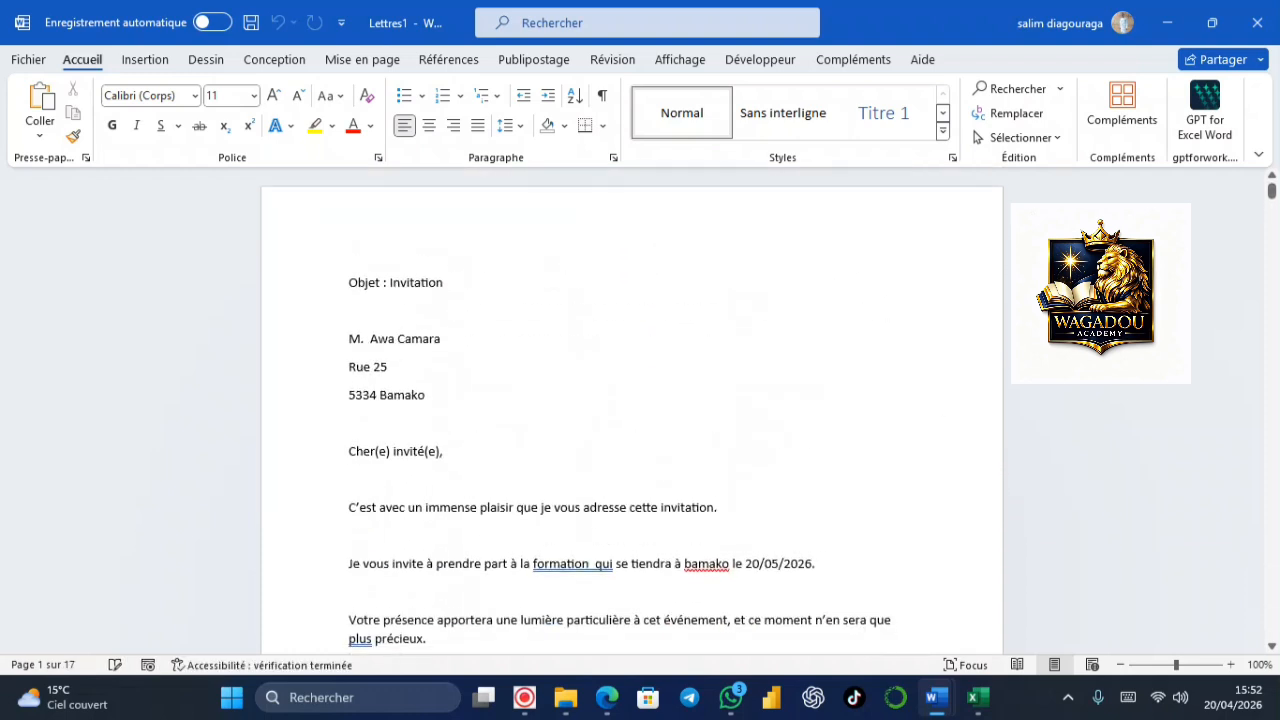
pyautogui.scroll(-3, 632, 410)
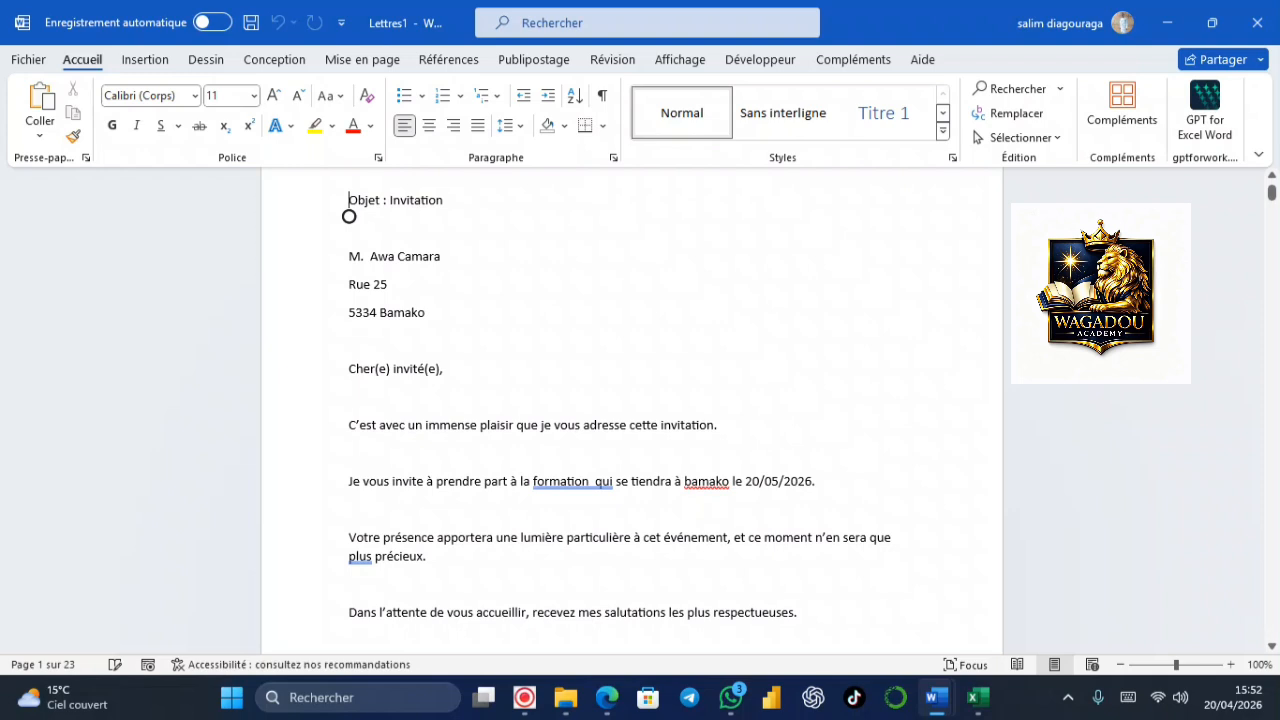
pyautogui.scroll(-4, 632, 410)
pyautogui.scroll(3, 632, 410)
pyautogui.scroll(-13, 632, 410)
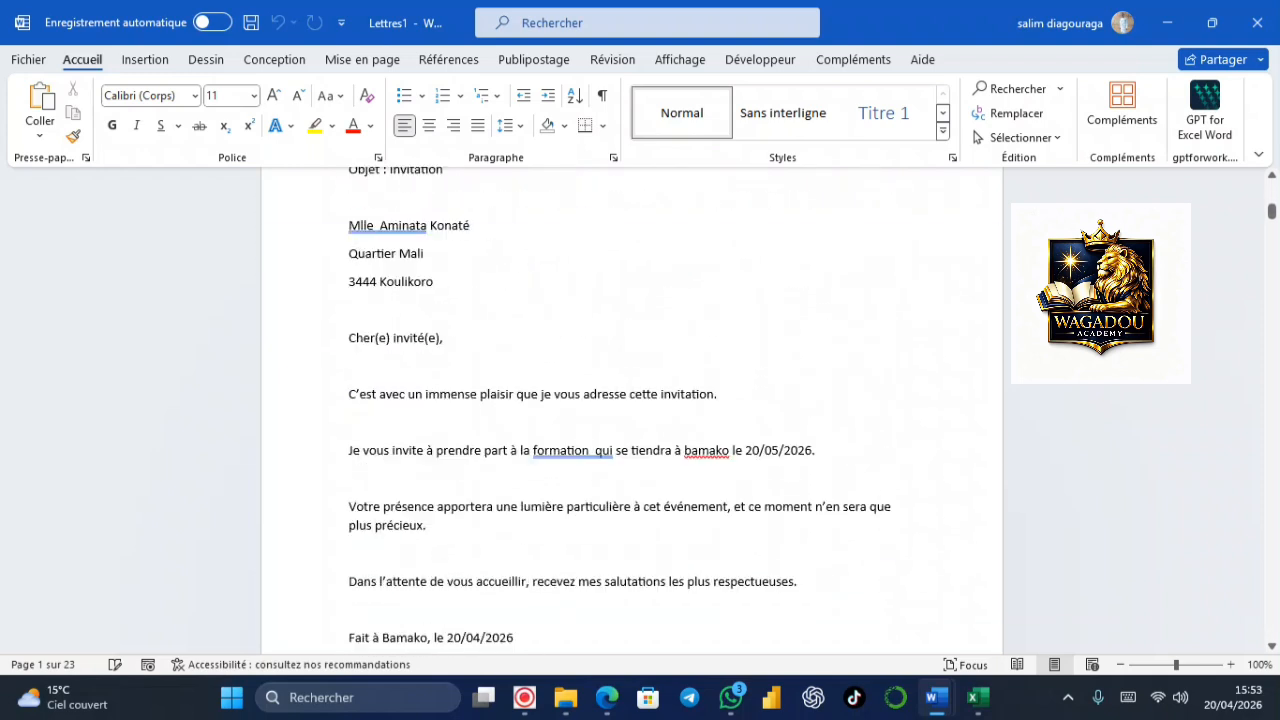
pyautogui.scroll(5, 632, 410)
pyautogui.scroll(-4, 632, 410)
pyautogui.scroll(1, 632, 410)
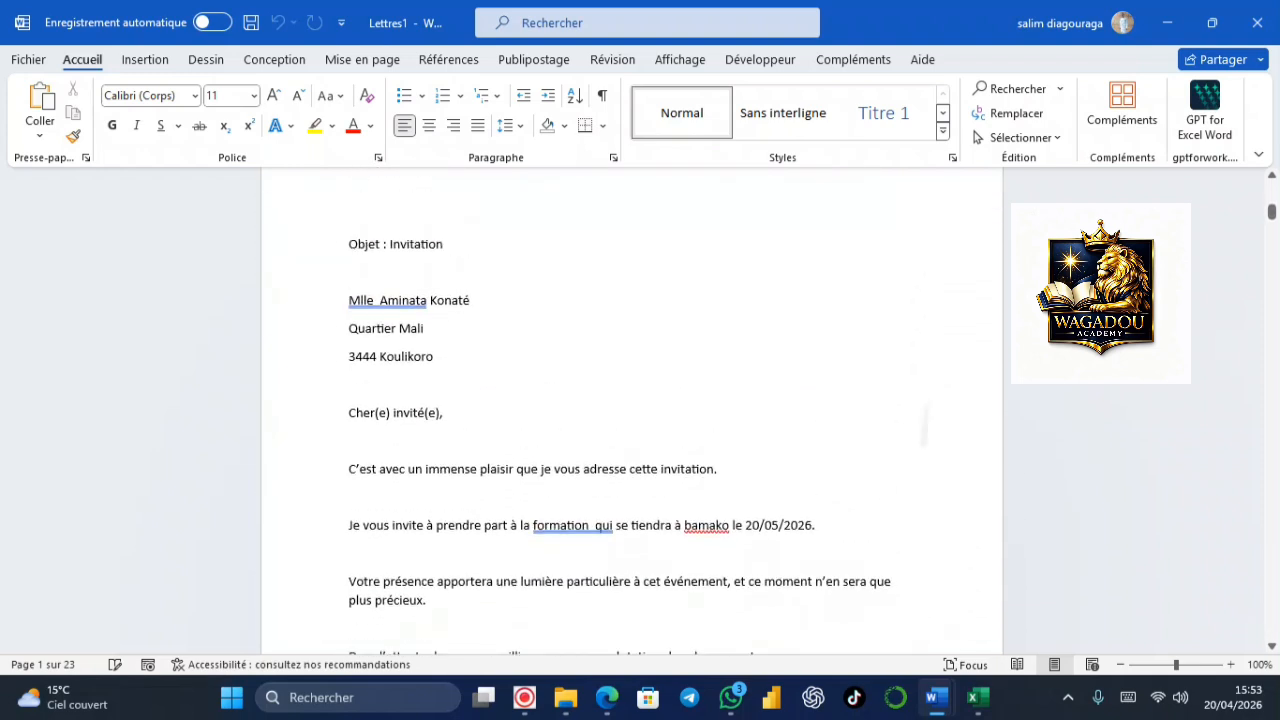
pyautogui.scroll(1, 632, 410)
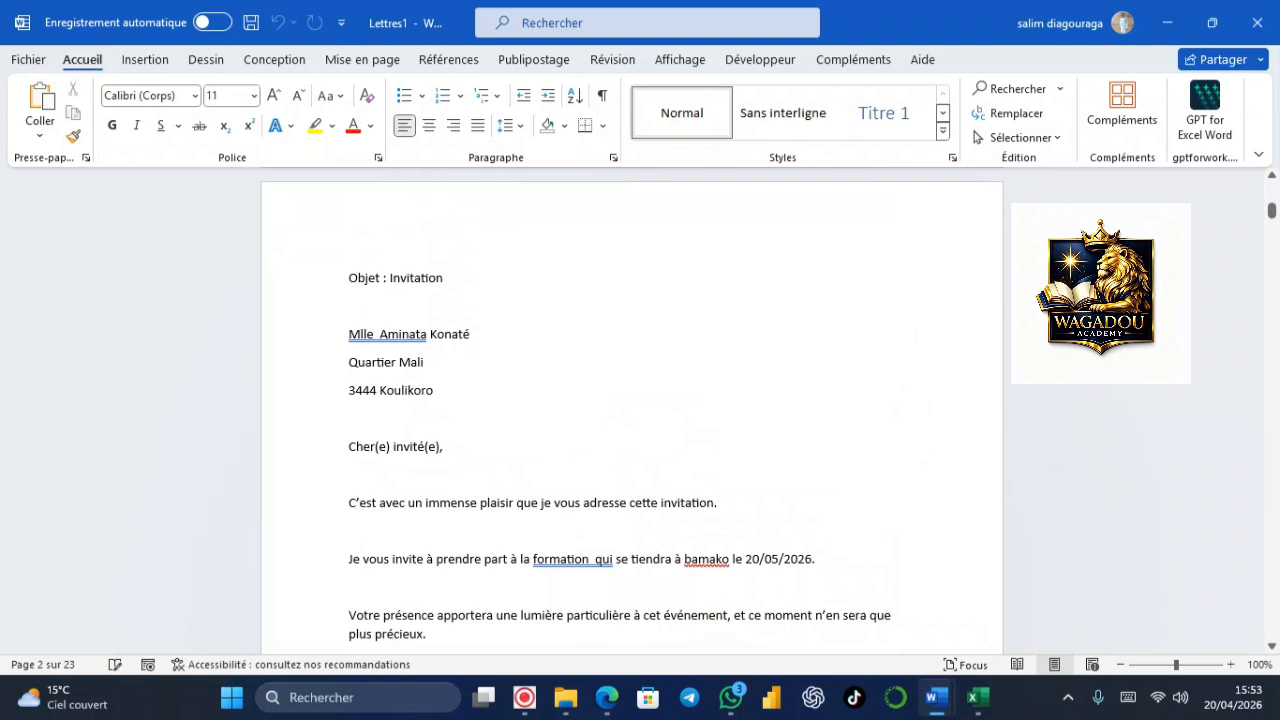
pyautogui.scroll(-18, 632, 410)
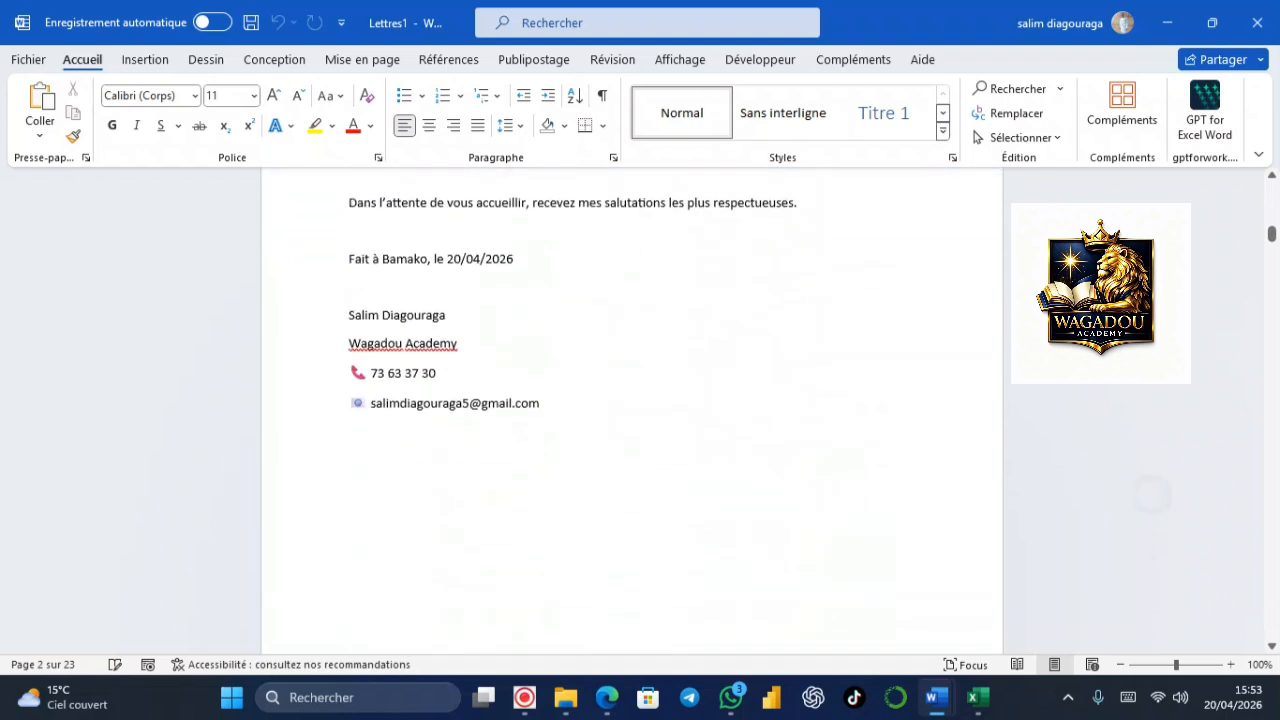
pyautogui.scroll(-20, 632, 410)
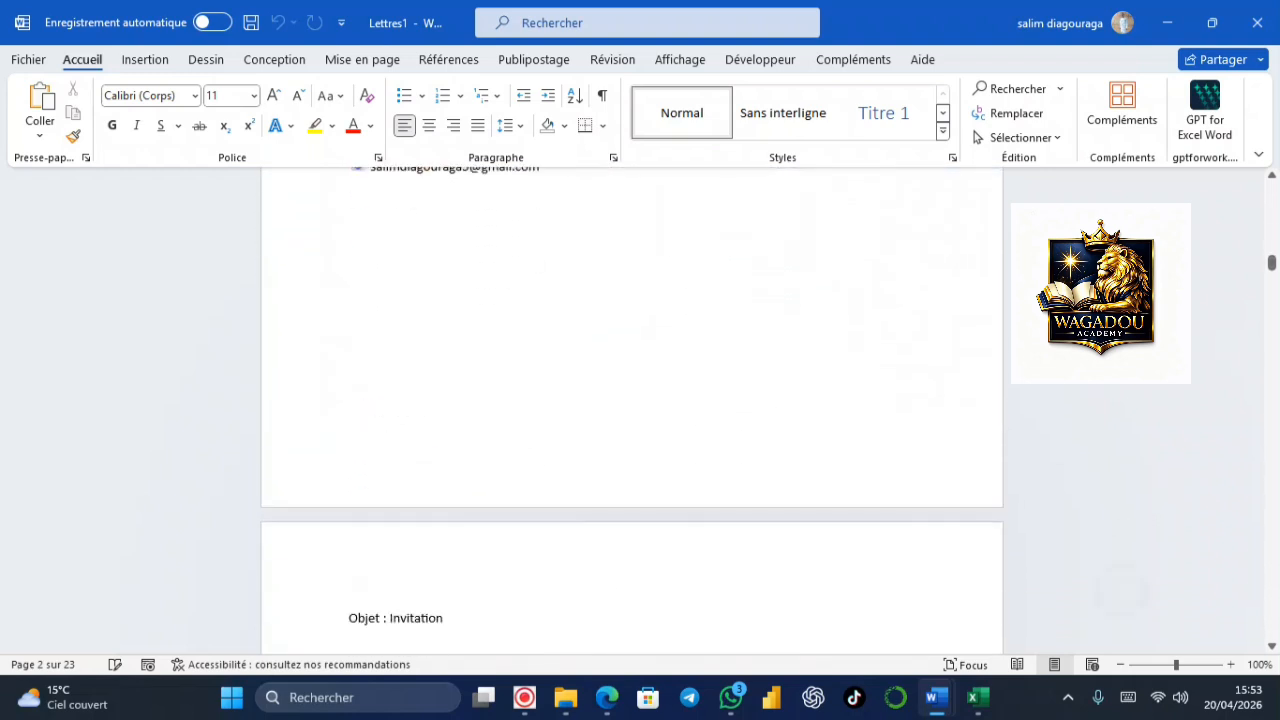
pyautogui.scroll(-20, 632, 410)
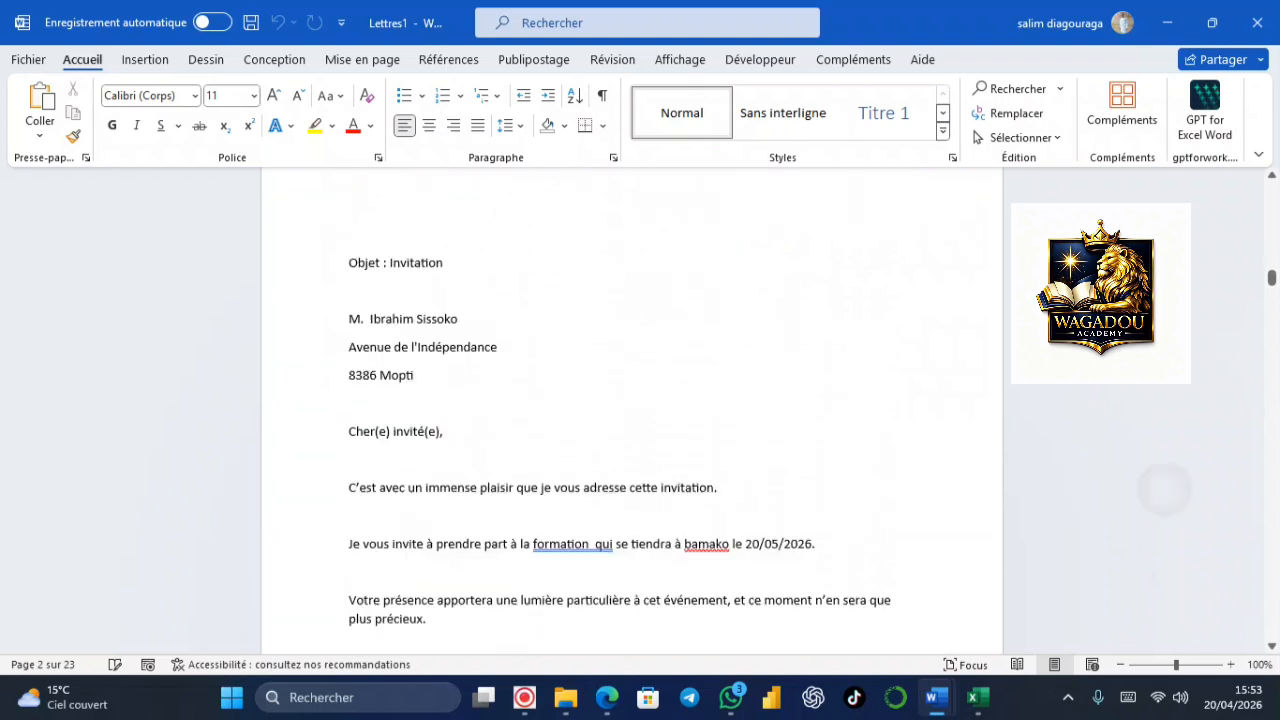
pyautogui.scroll(-10, 632, 410)
pyautogui.scroll(4, 632, 410)
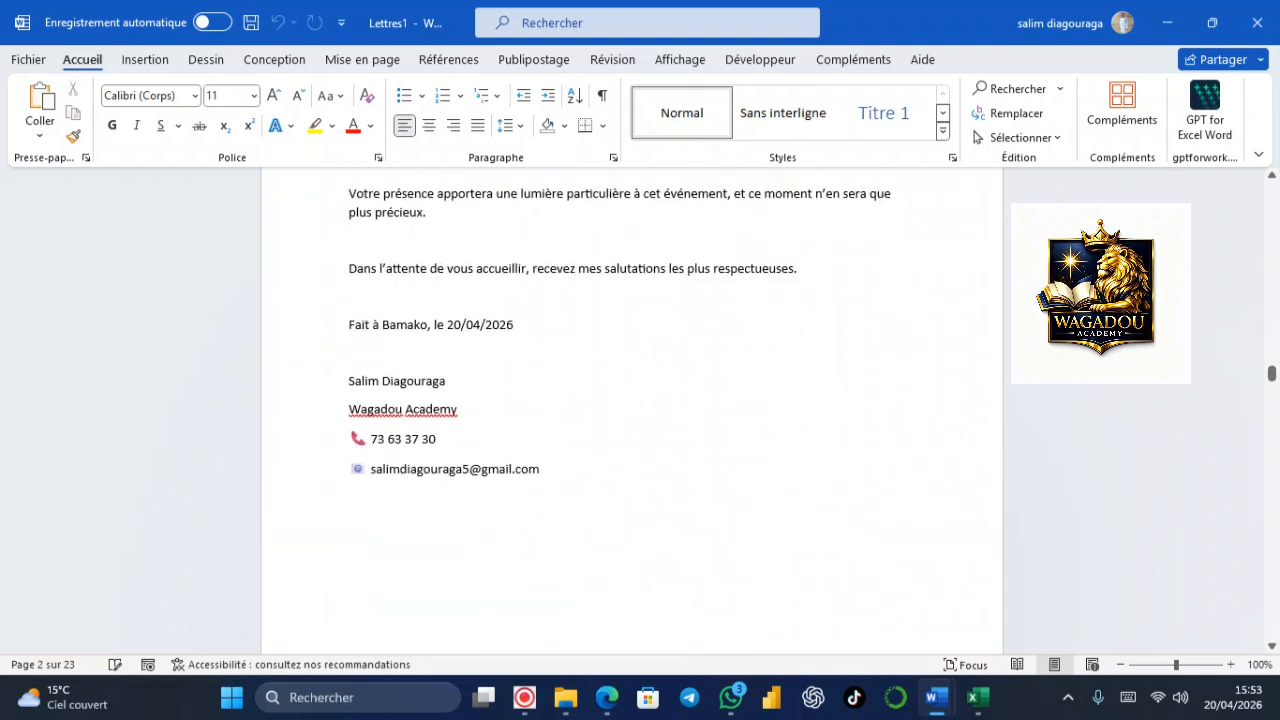
pyautogui.scroll(3, 632, 410)
pyautogui.scroll(-12, 632, 410)
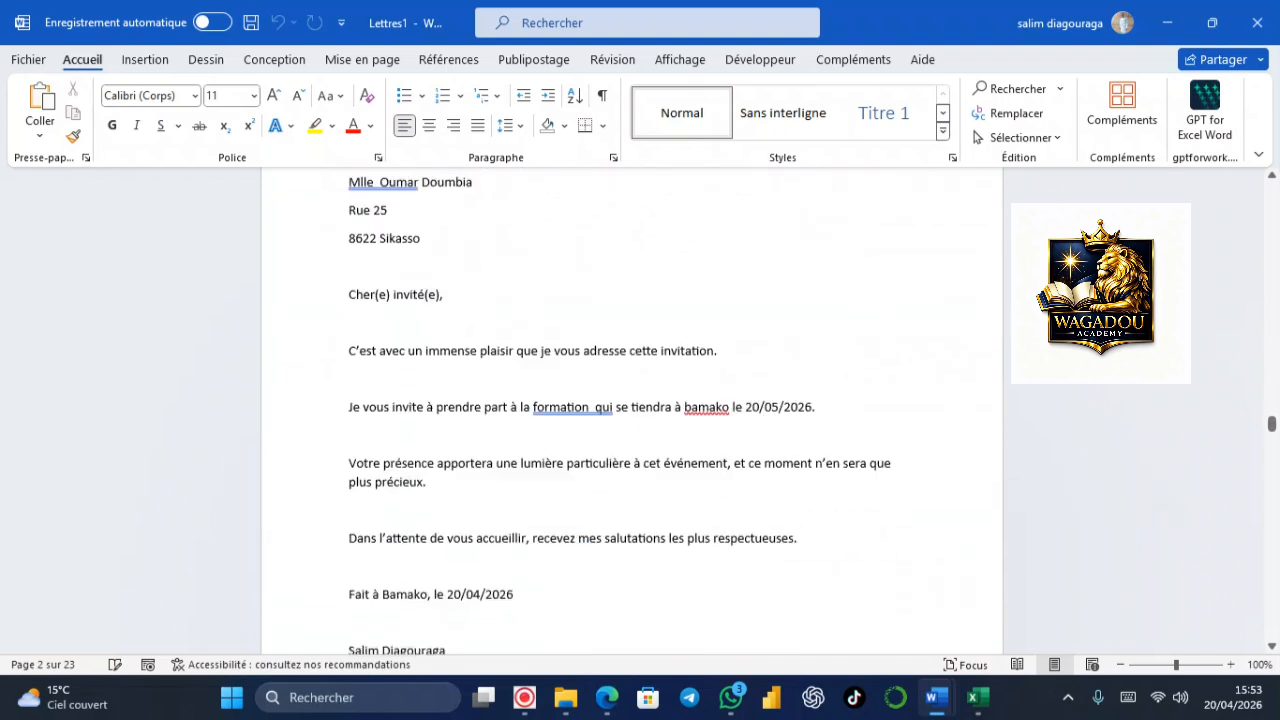
pyautogui.scroll(-15, 632, 410)
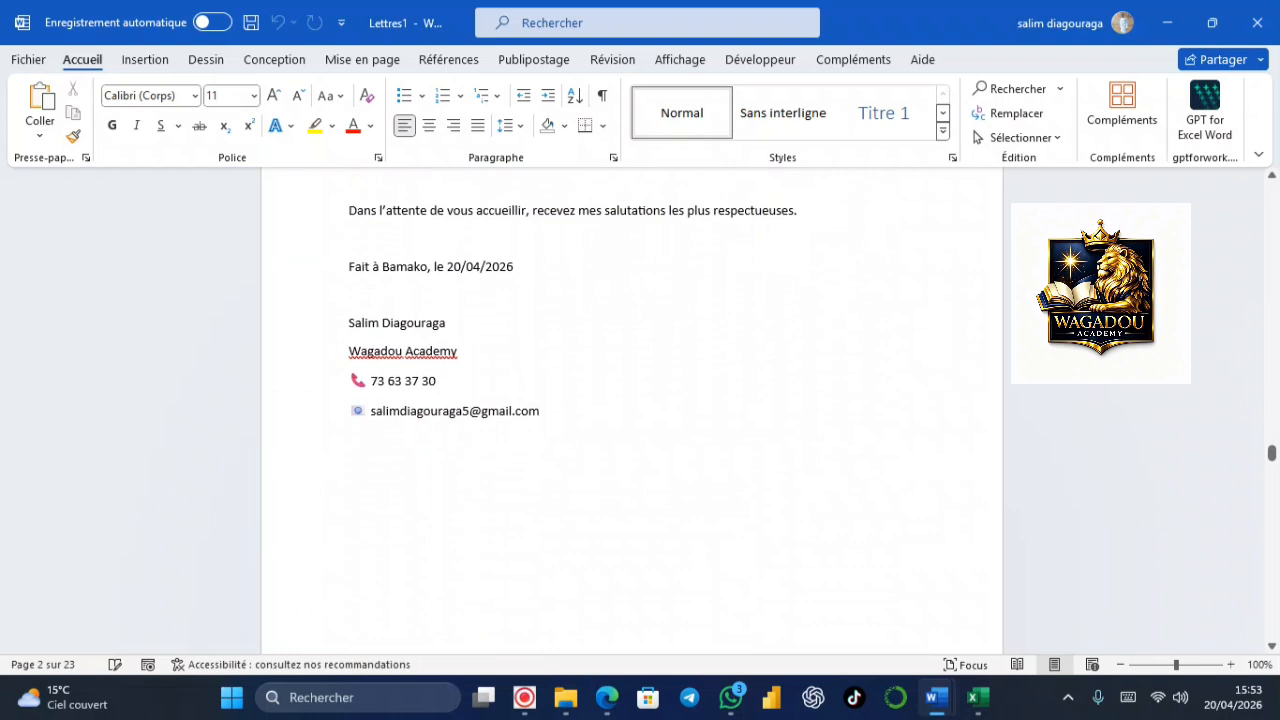
pyautogui.scroll(-15, 632, 410)
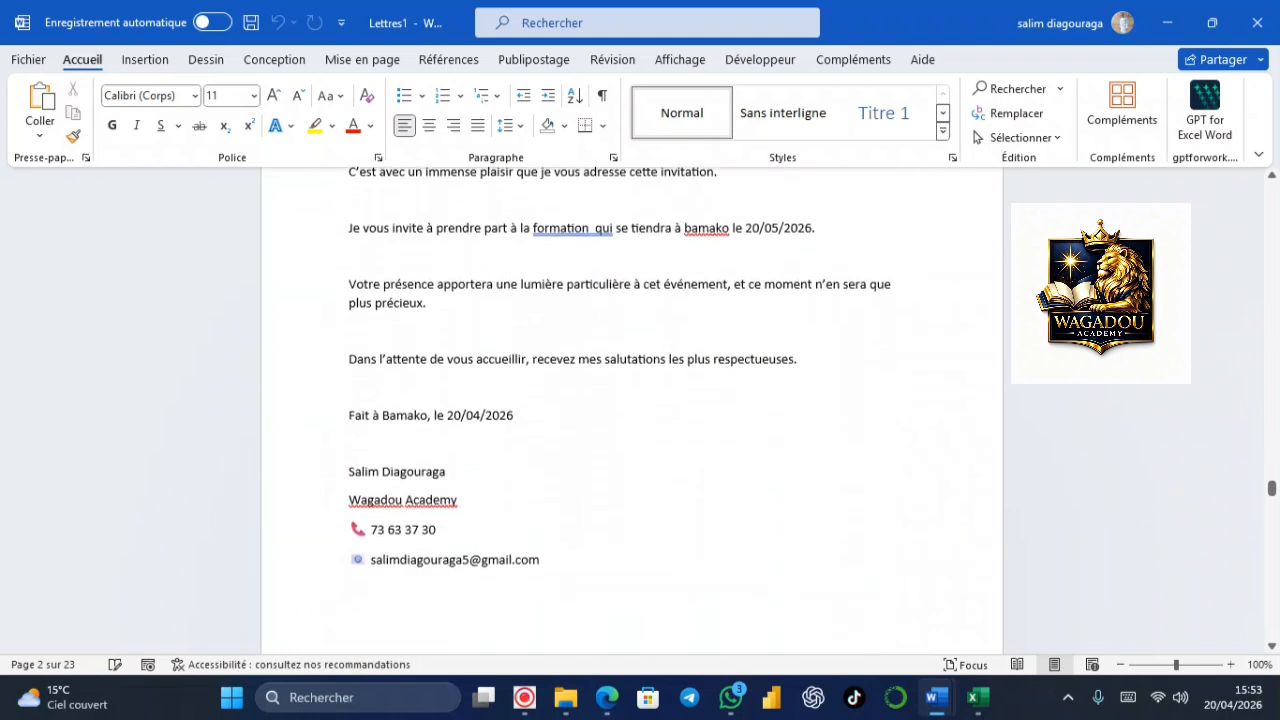
pyautogui.scroll(-15, 632, 410)
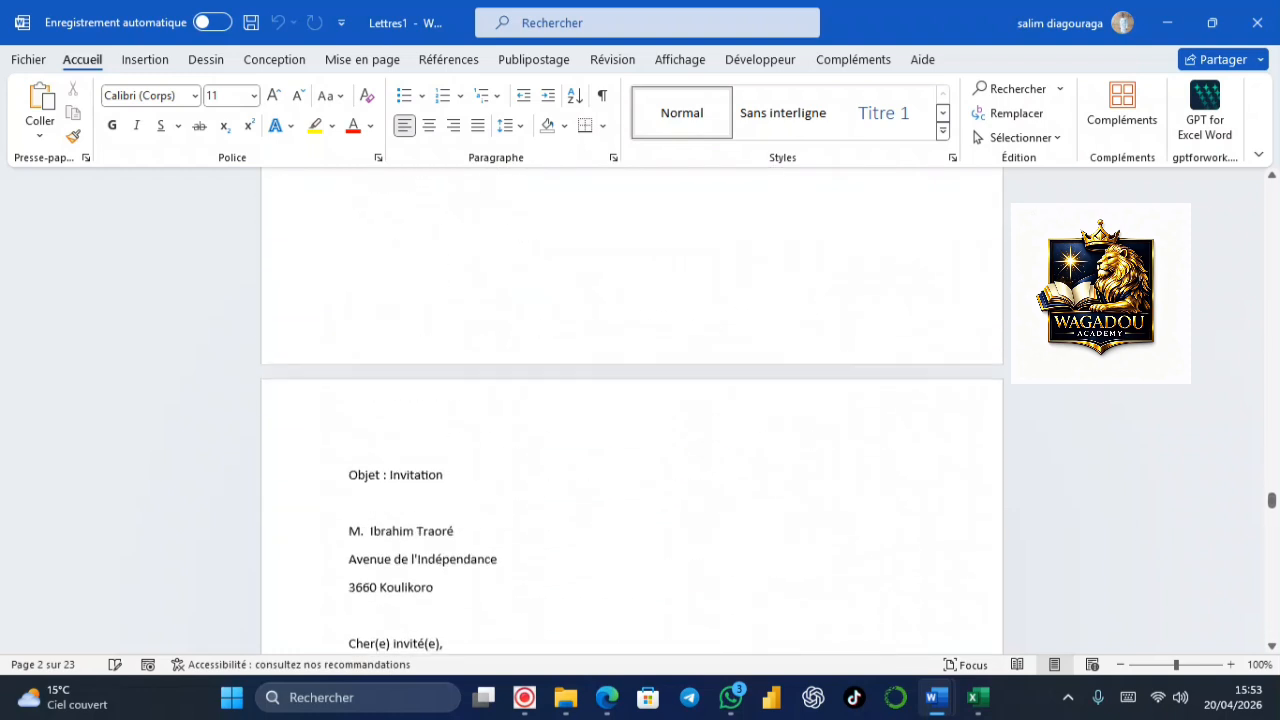
pyautogui.scroll(10, 632, 410)
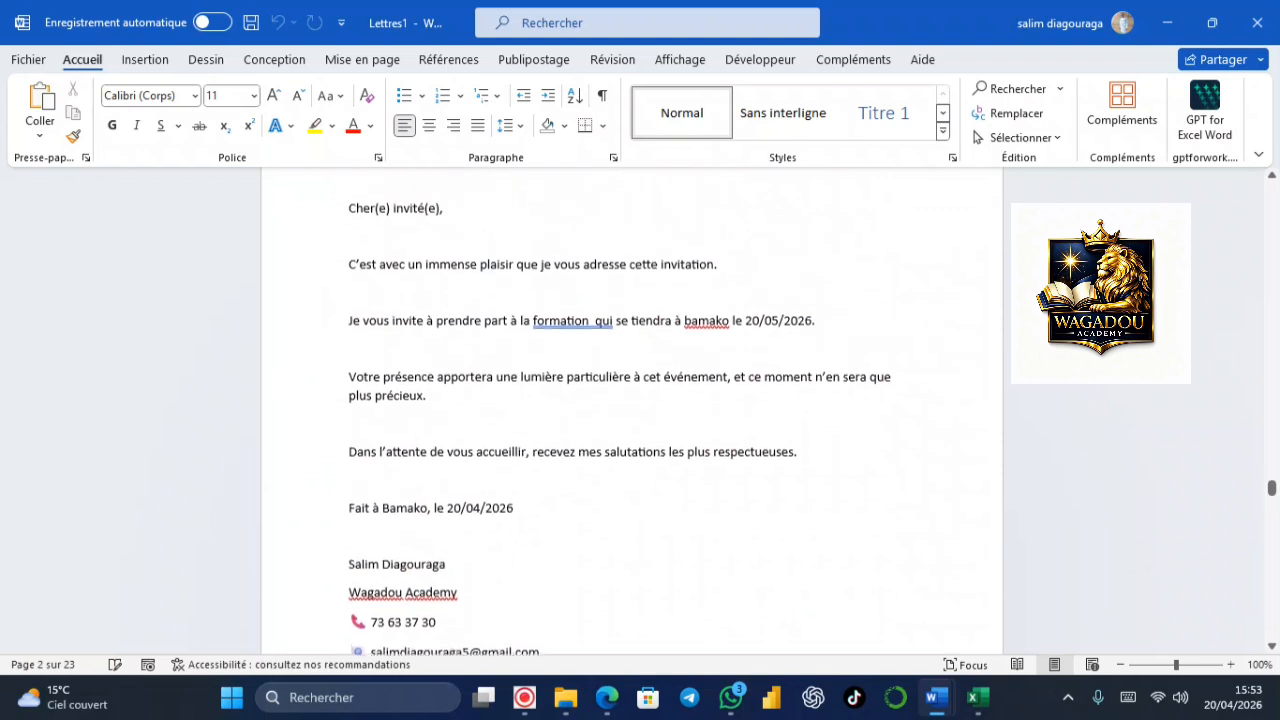